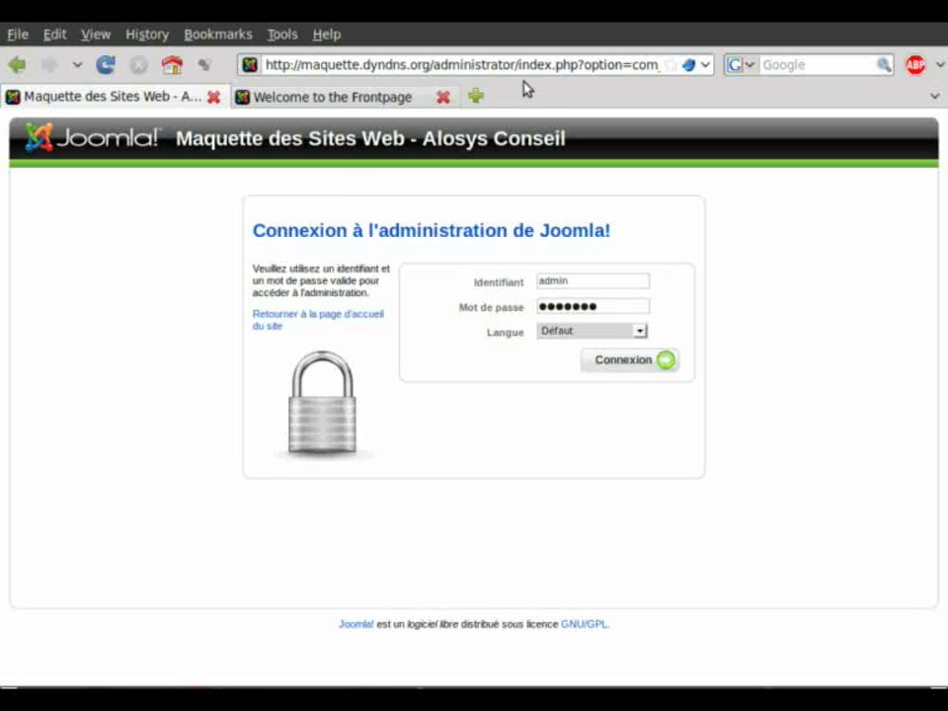
- Log in to the Joomla administration with the prefilled credentials and open the article manager (Gestion des articles)
{"action": "left_click_drag", "start_coordinate": [516, 65], "coordinate": [328, 50]}
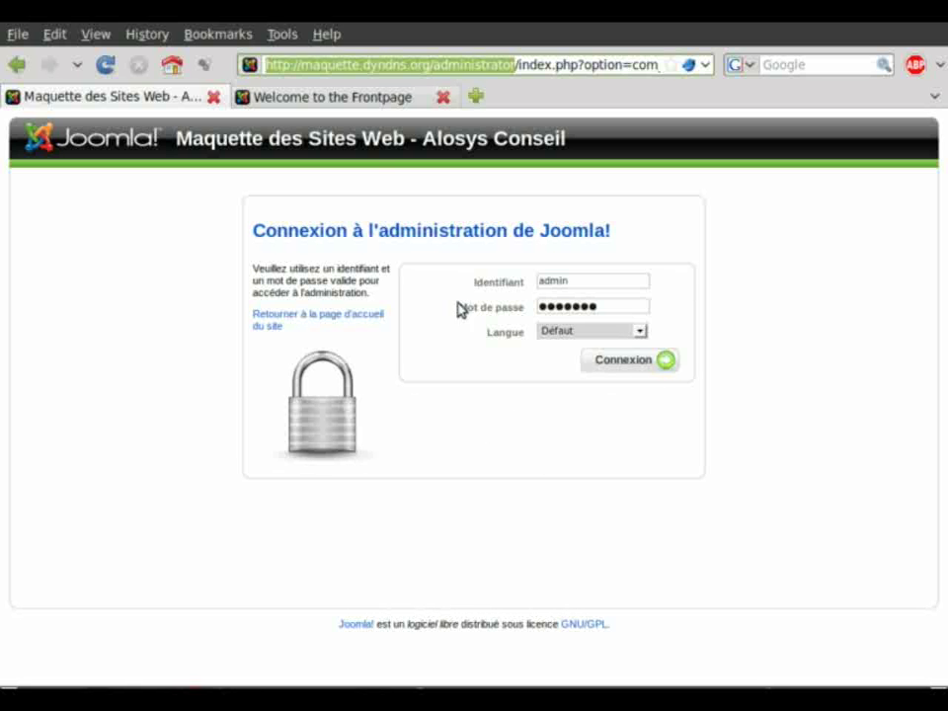
{"action": "left_click", "coordinate": [384, 100]}
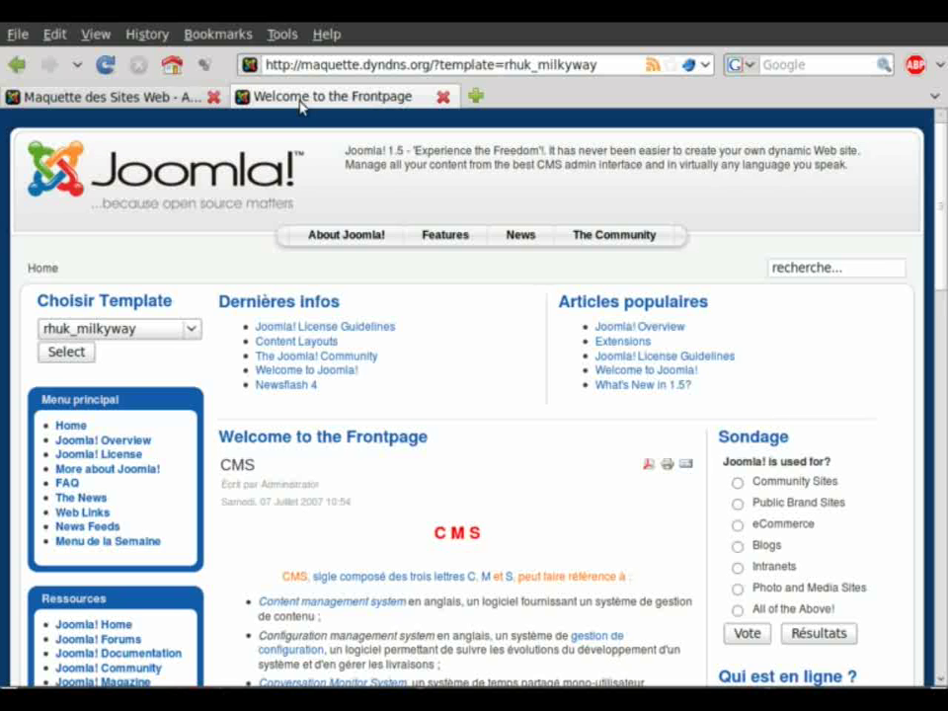
{"action": "left_click", "coordinate": [180, 99]}
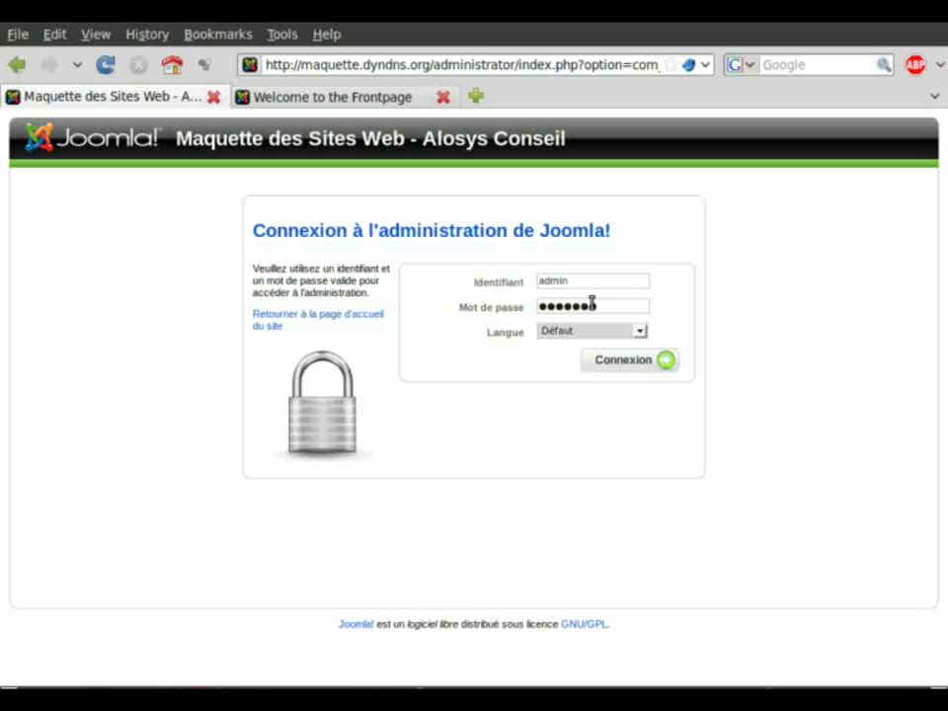
{"action": "left_click", "coordinate": [620, 371]}
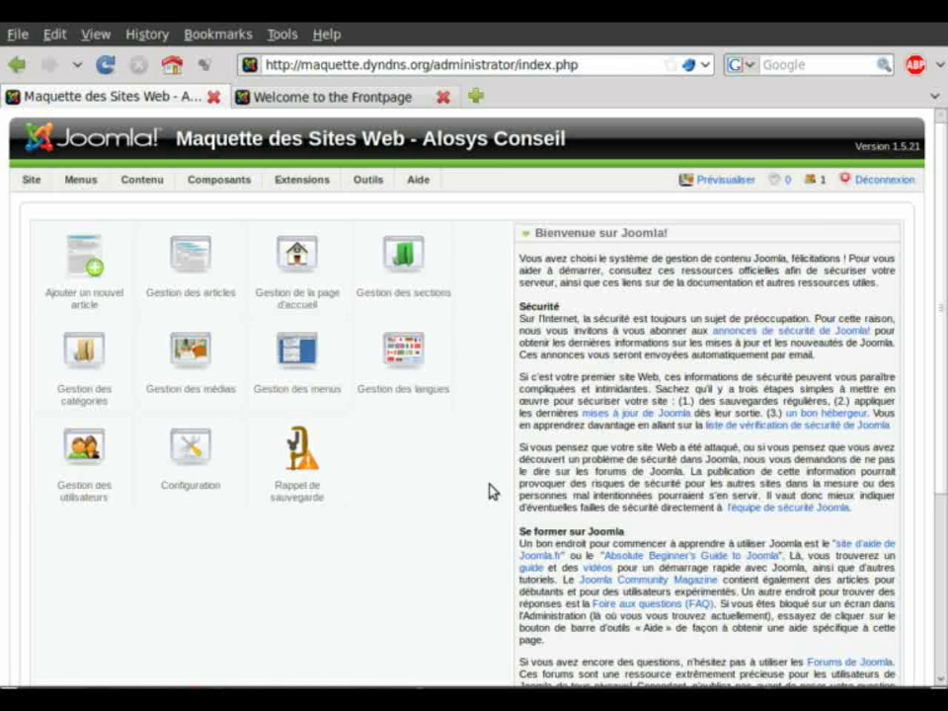
{"action": "left_click", "coordinate": [191, 291]}
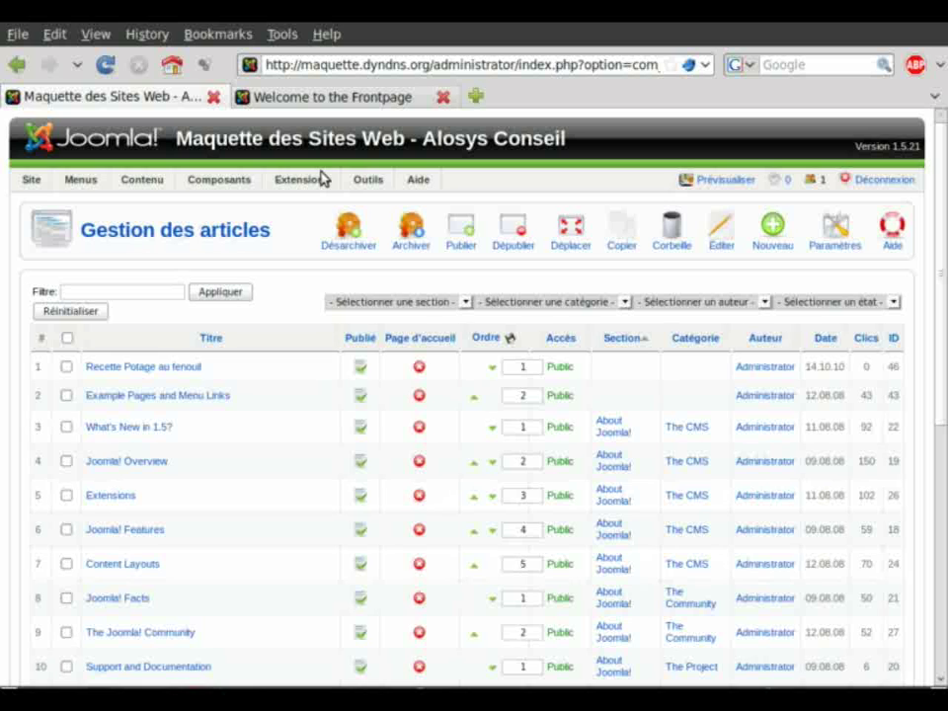
- Examine the articles published on the site's front page, from the CMS article down to the two-column articles
{"action": "left_click", "coordinate": [336, 97]}
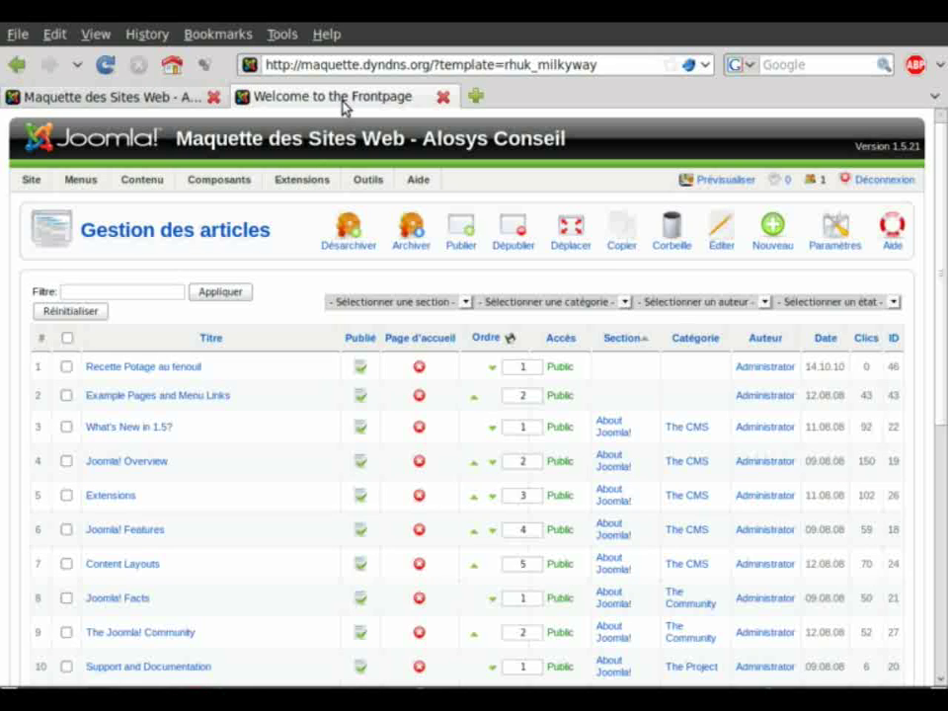
{"action": "left_click_drag", "start_coordinate": [945, 250], "coordinate": [943, 357]}
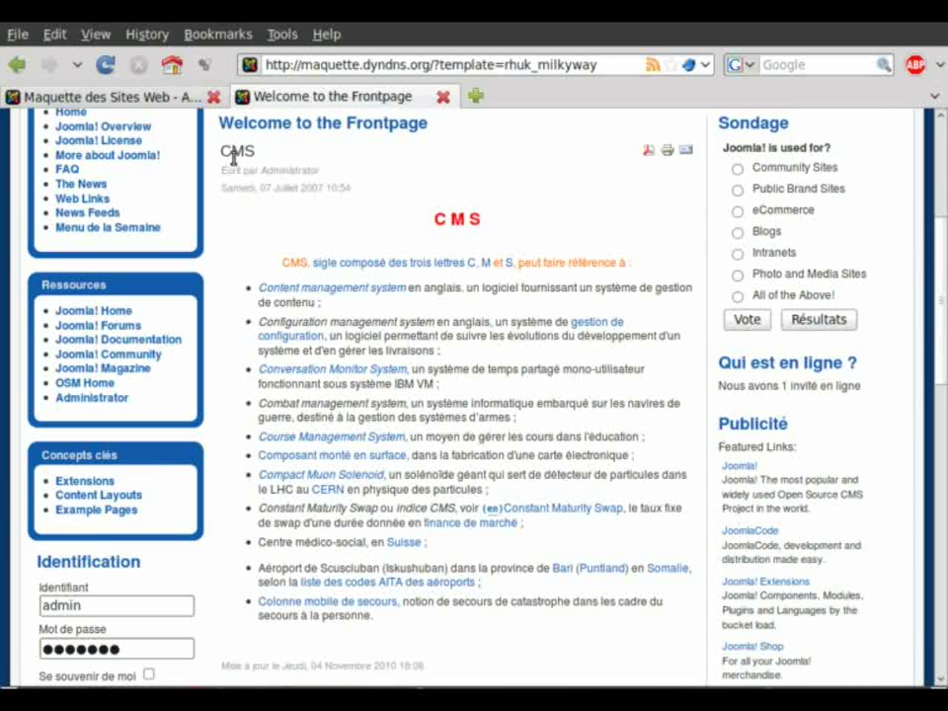
{"action": "left_click_drag", "start_coordinate": [940, 237], "coordinate": [943, 363]}
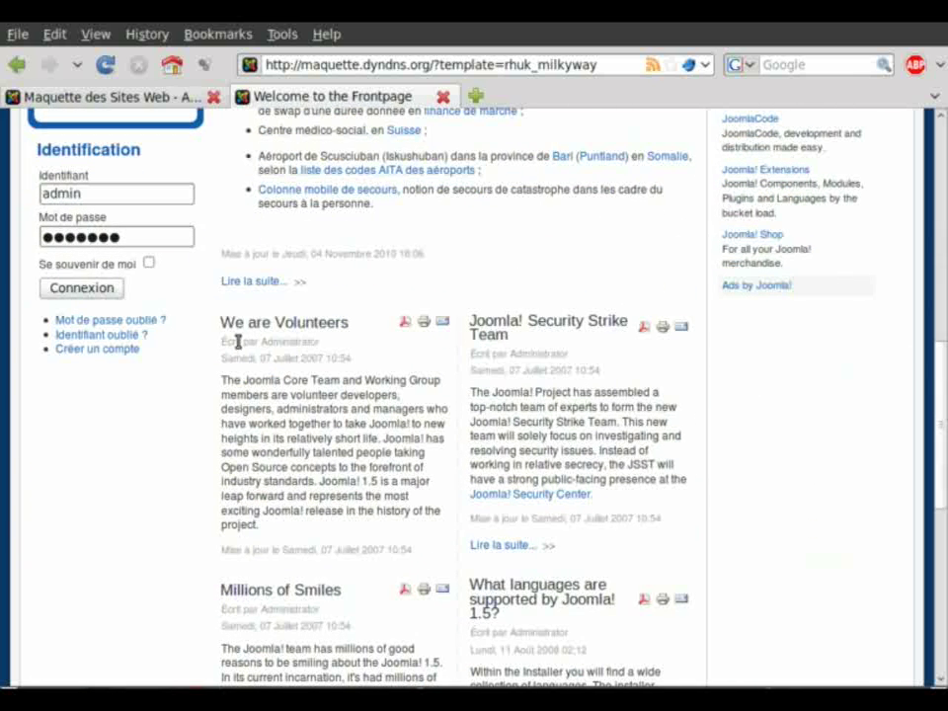
{"action": "left_click_drag", "start_coordinate": [471, 328], "coordinate": [516, 353]}
{"action": "left_click_drag", "start_coordinate": [471, 579], "coordinate": [511, 596]}
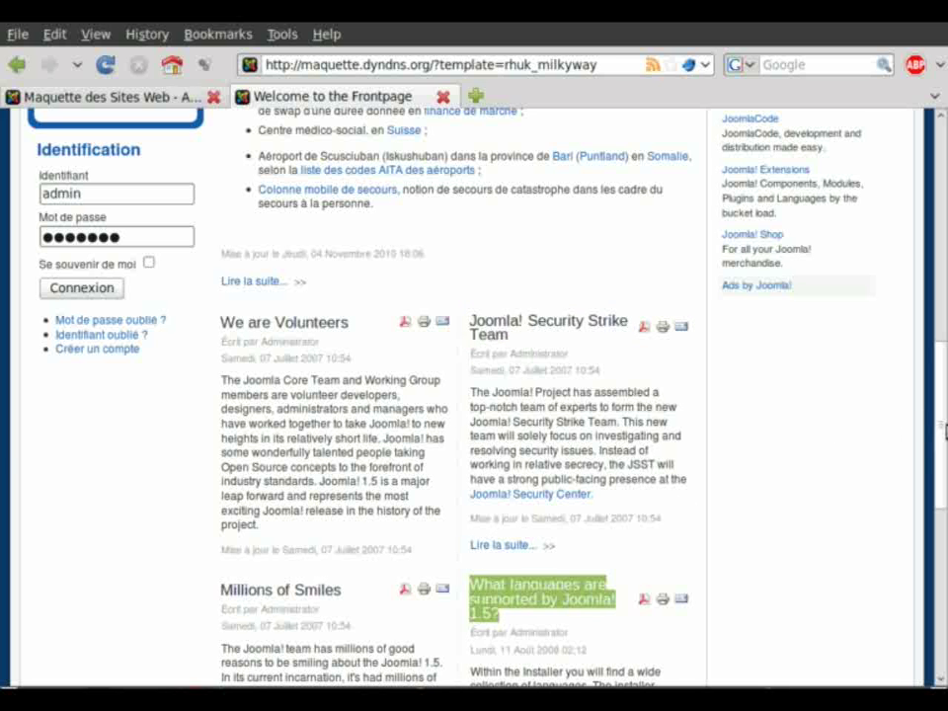
{"action": "left_click_drag", "start_coordinate": [944, 433], "coordinate": [945, 288]}
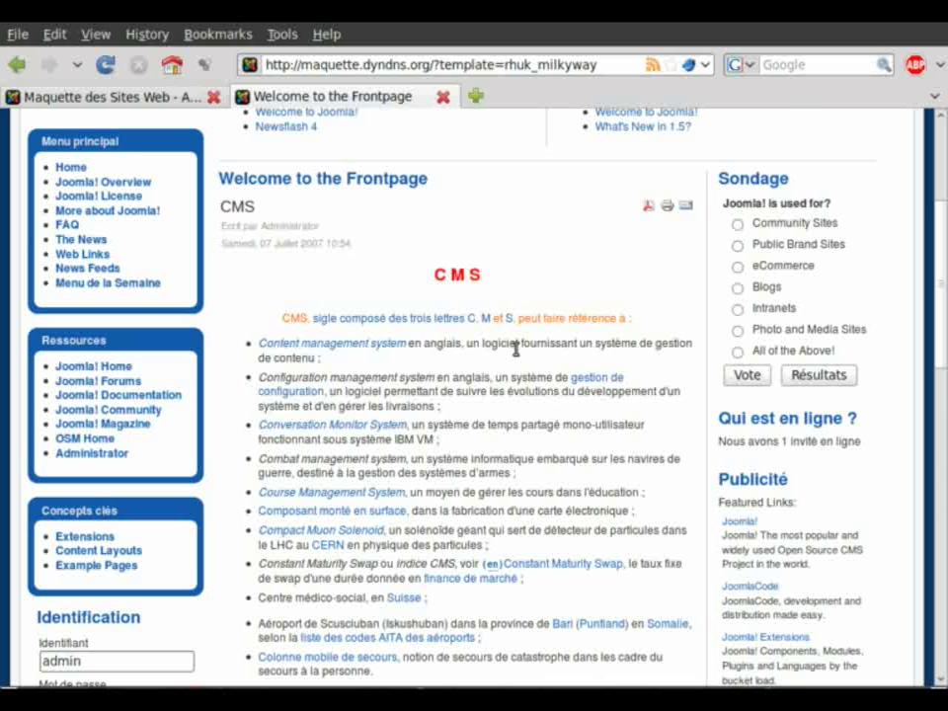
- Create a new article in the administration and paste the copied "Qu'est ce que Joomla?" content into its body
{"action": "left_click", "coordinate": [165, 99]}
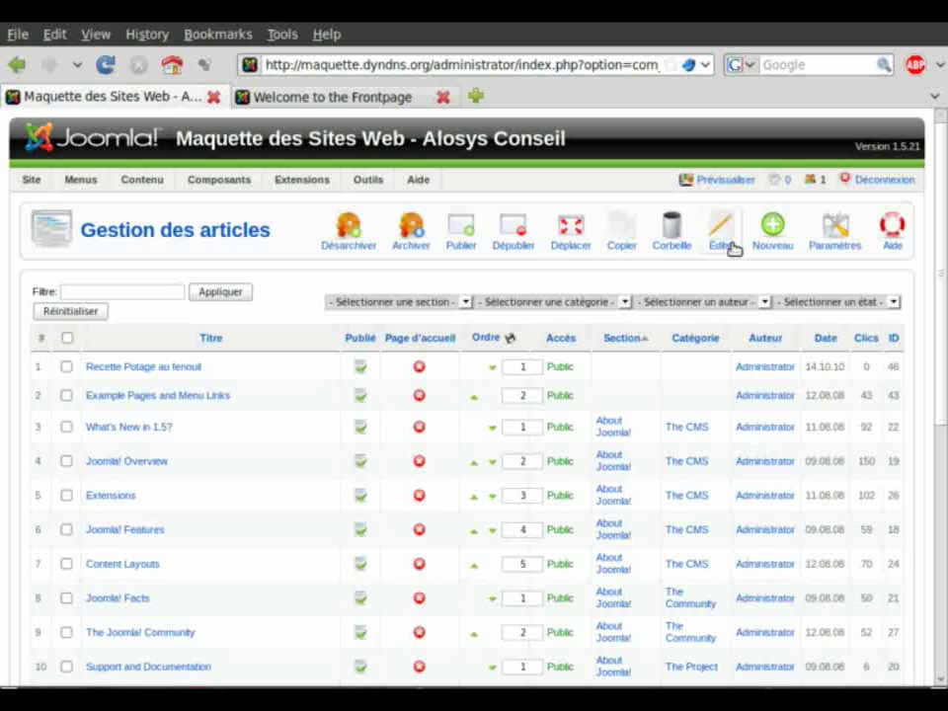
{"action": "left_click", "coordinate": [786, 247]}
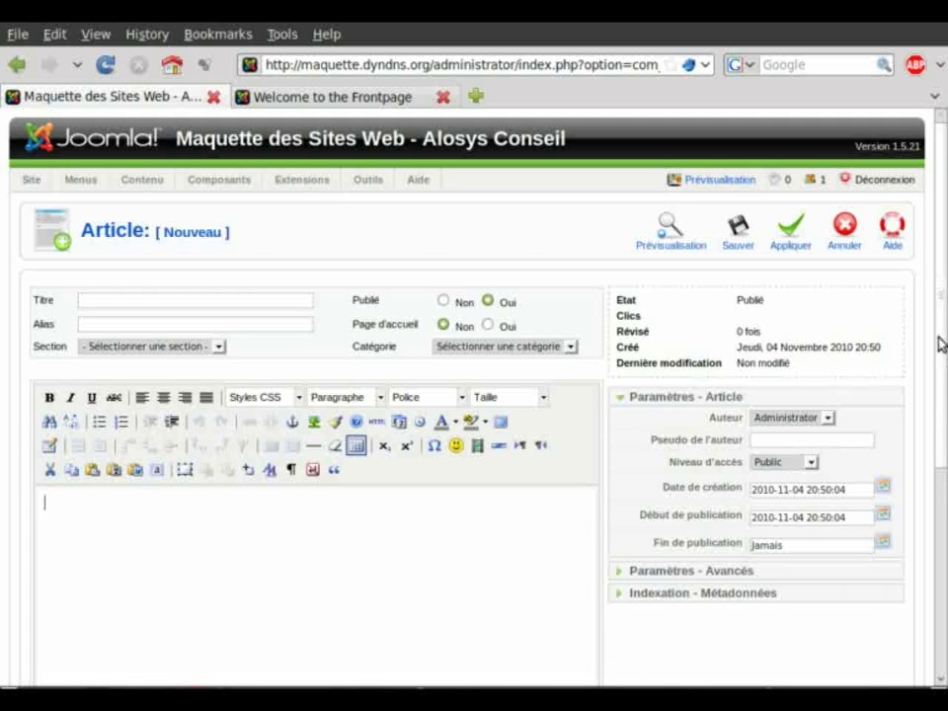
{"action": "scroll", "coordinate": [941, 415], "scroll_direction": "down", "scroll_amount": 2}
{"action": "scroll", "coordinate": [941, 420], "scroll_direction": "down", "scroll_amount": 1}
{"action": "left_click", "coordinate": [354, 450]}
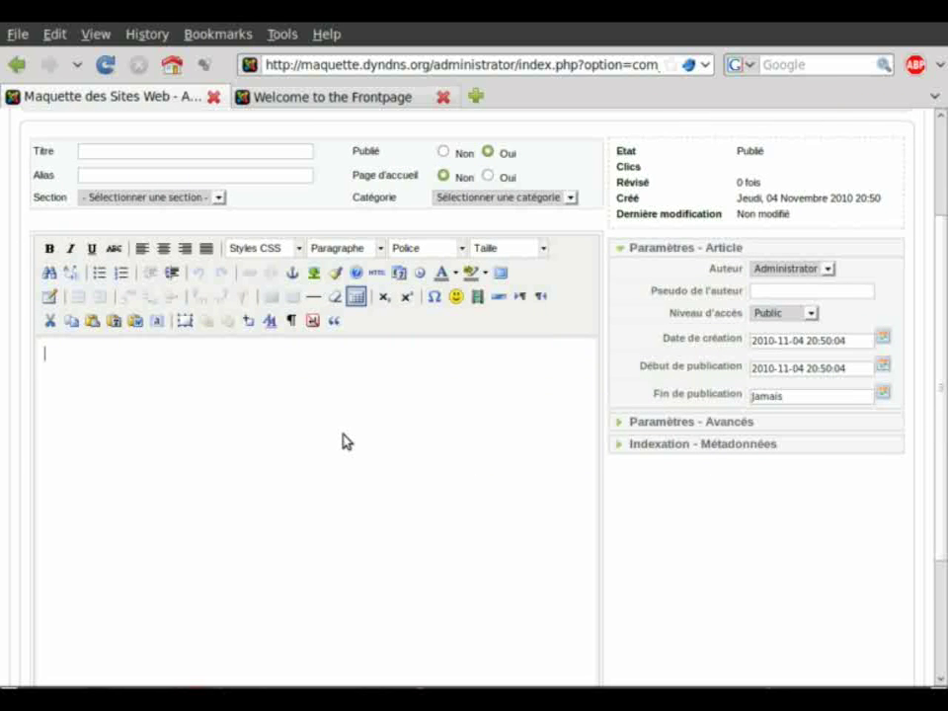
{"action": "key", "text": "ctrl+v"}
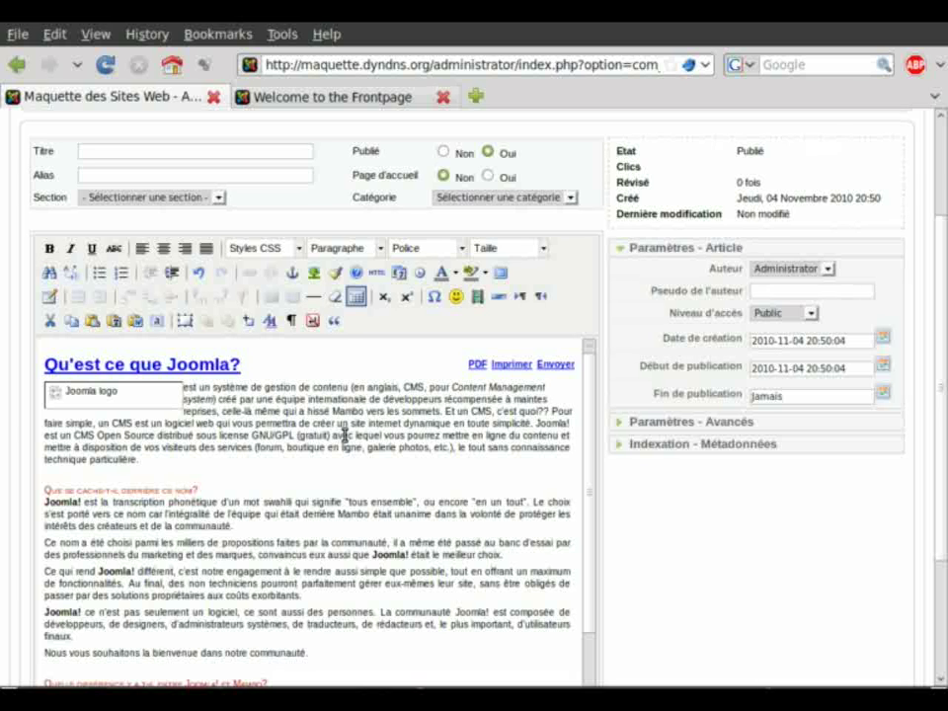
- Title the new article "Qu'est ce que Joomla?"
{"action": "left_click", "coordinate": [247, 153]}
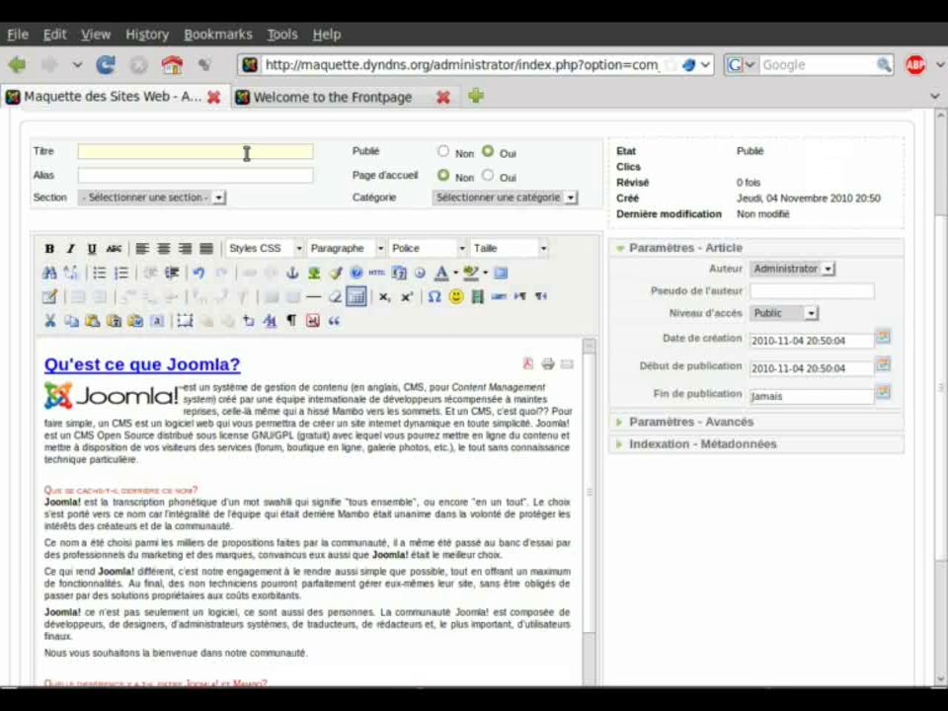
{"action": "type", "text": "Qu"}
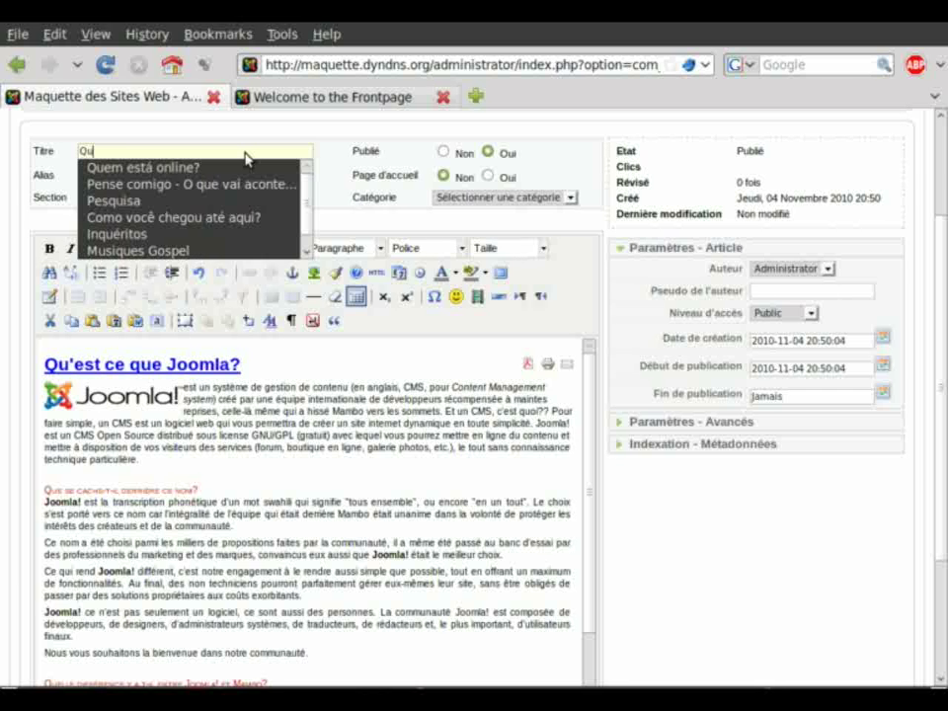
{"action": "type", "text": "'est"}
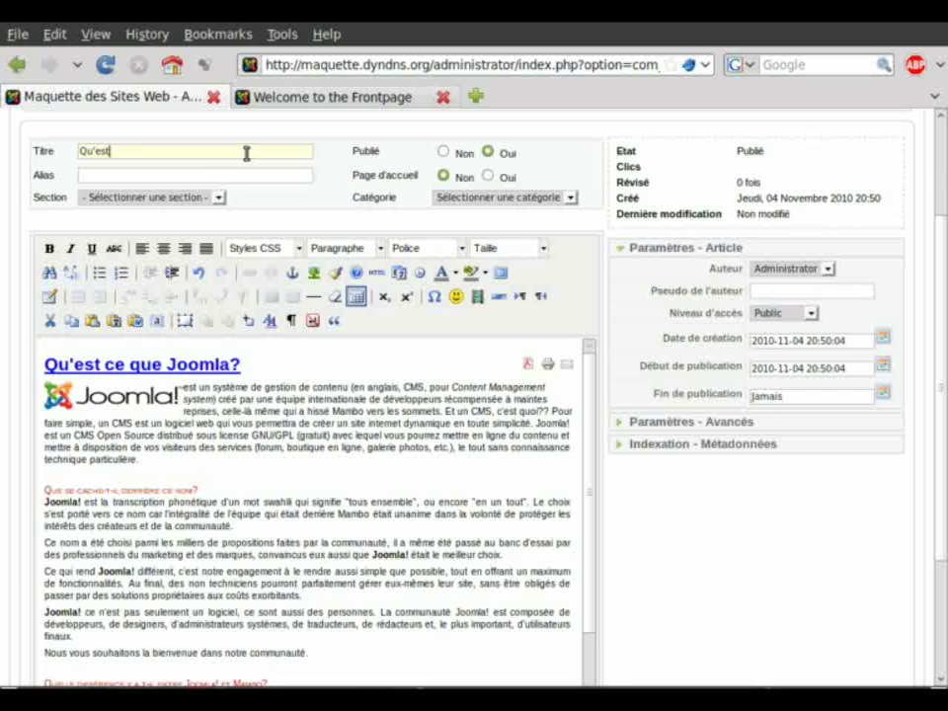
{"action": "type", "text": " ce que Joomla?"}
- Assign the article to the section Non catégorisé and set Page d'accueil to Oui
{"action": "left_click", "coordinate": [220, 201]}
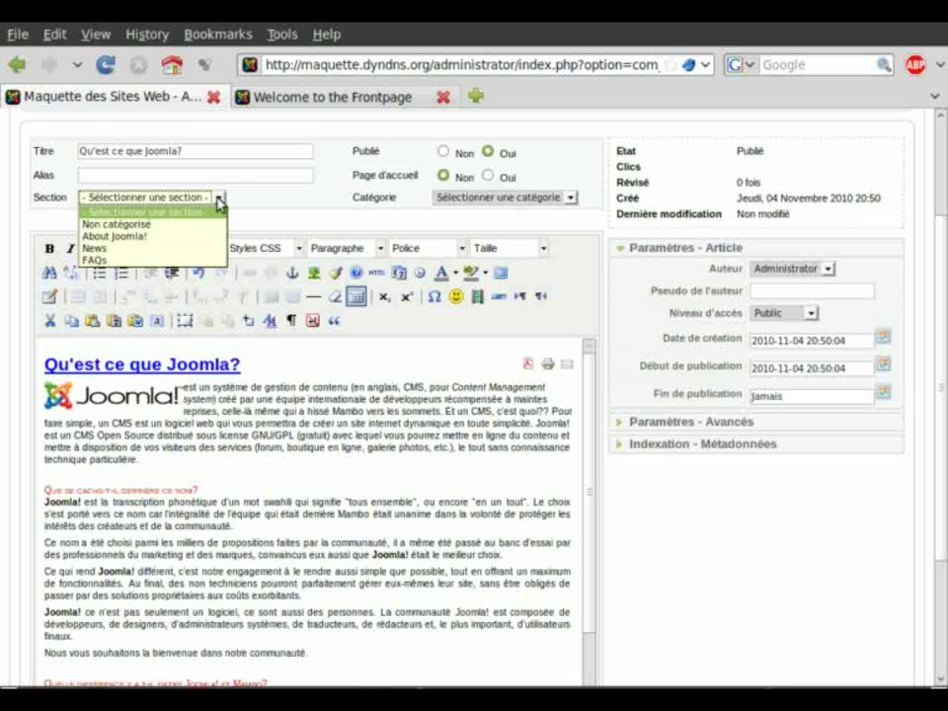
{"action": "left_click", "coordinate": [187, 226]}
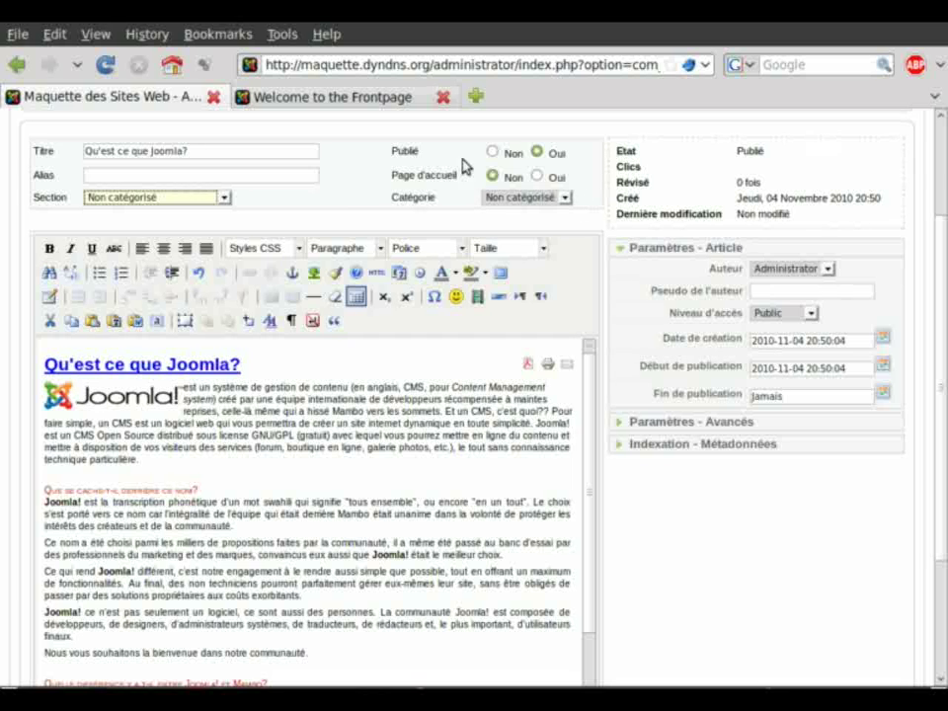
{"action": "left_click", "coordinate": [537, 177]}
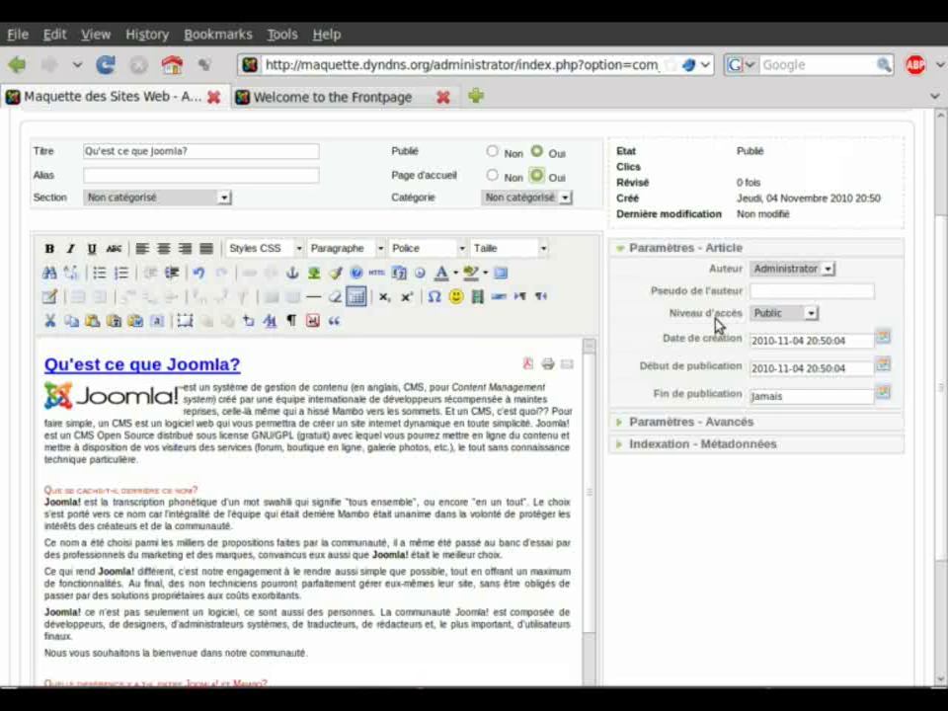
- Review the article's access level options, leaving Public selected
{"action": "left_click", "coordinate": [812, 315]}
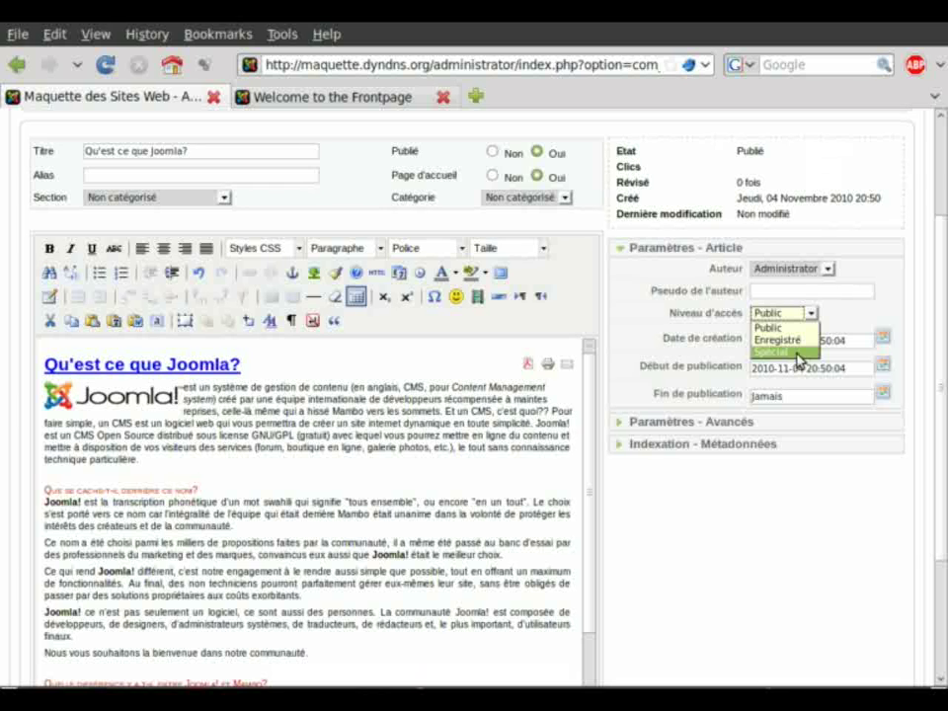
{"action": "left_click", "coordinate": [709, 356]}
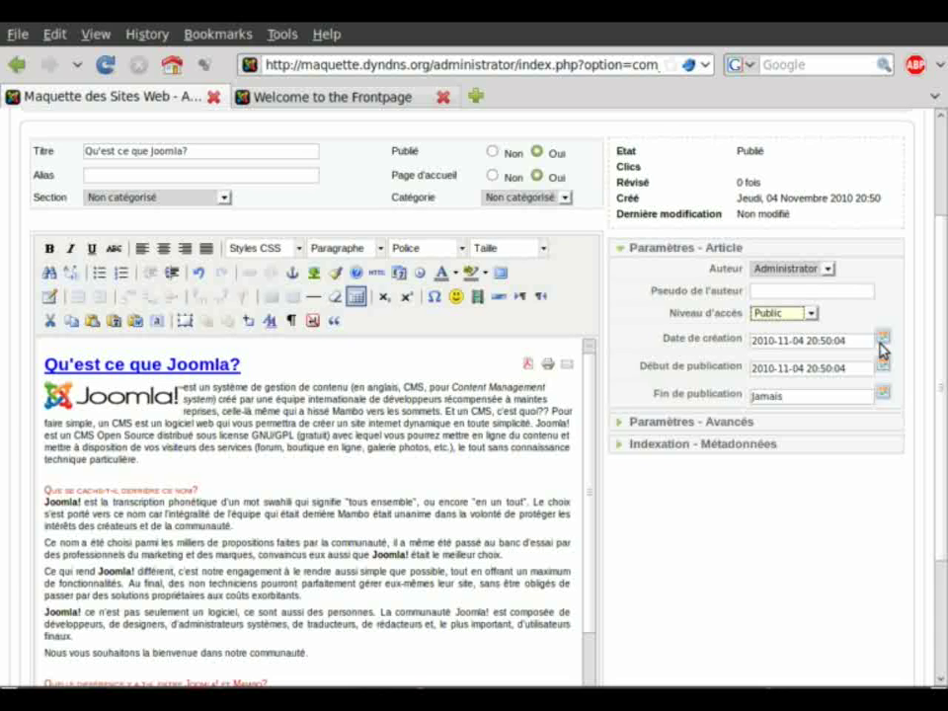
{"action": "mouse_move", "coordinate": [677, 369]}
- Copy the article's text from the body into the Description field of the indexing metadata
{"action": "scroll", "coordinate": [929, 415], "scroll_direction": "down", "scroll_amount": 2}
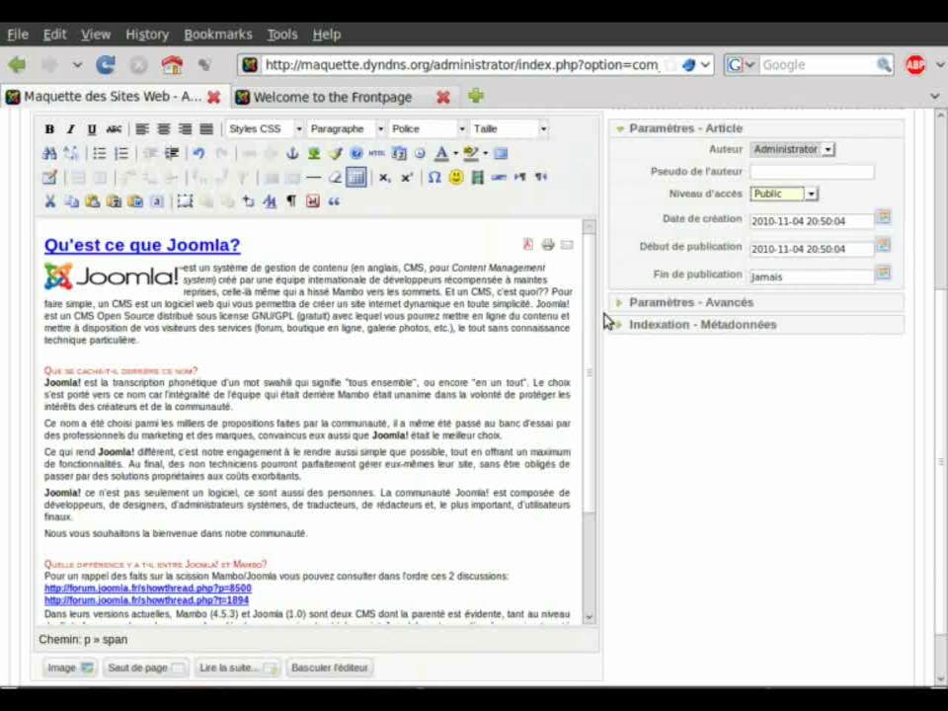
{"action": "left_click", "coordinate": [620, 328]}
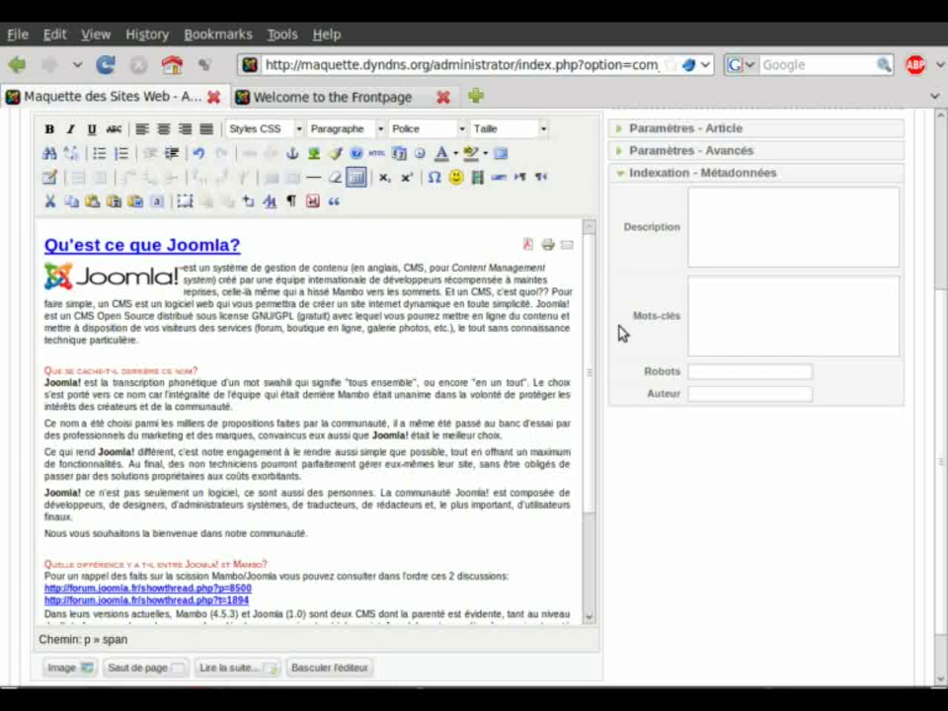
{"action": "left_click", "coordinate": [736, 234]}
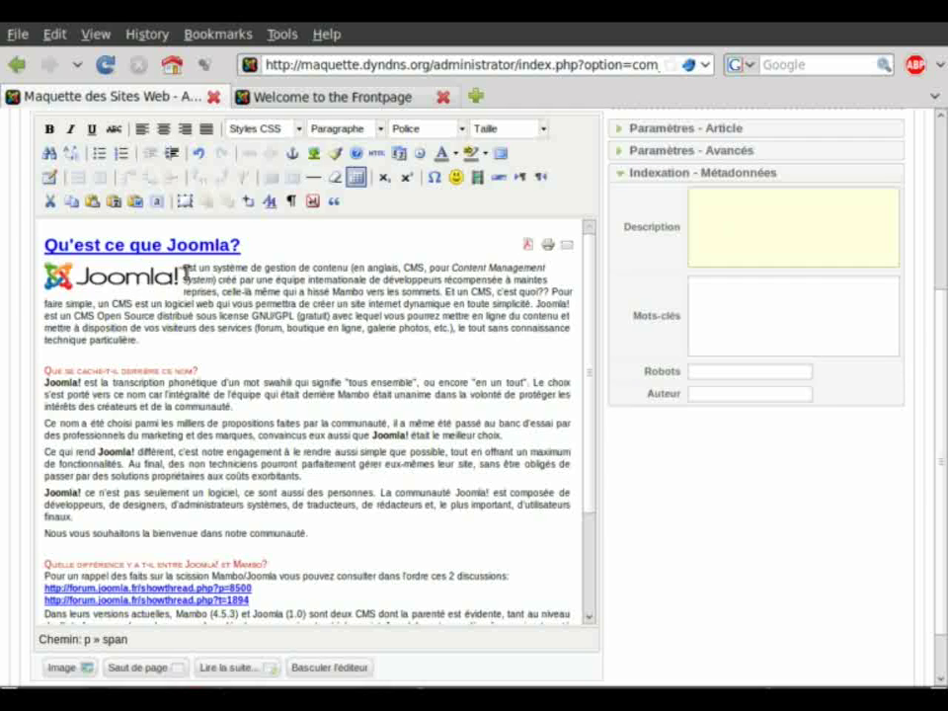
{"action": "left_click_drag", "start_coordinate": [183, 269], "coordinate": [435, 257]}
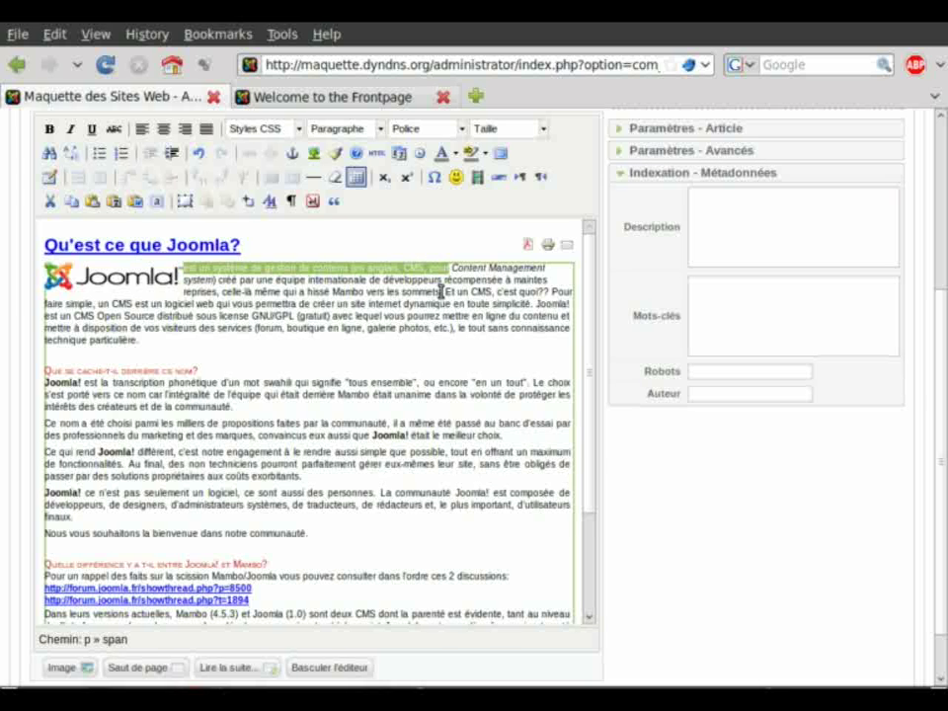
{"action": "left_click", "coordinate": [445, 293]}
{"action": "left_click_drag", "start_coordinate": [442, 294], "coordinate": [187, 259]}
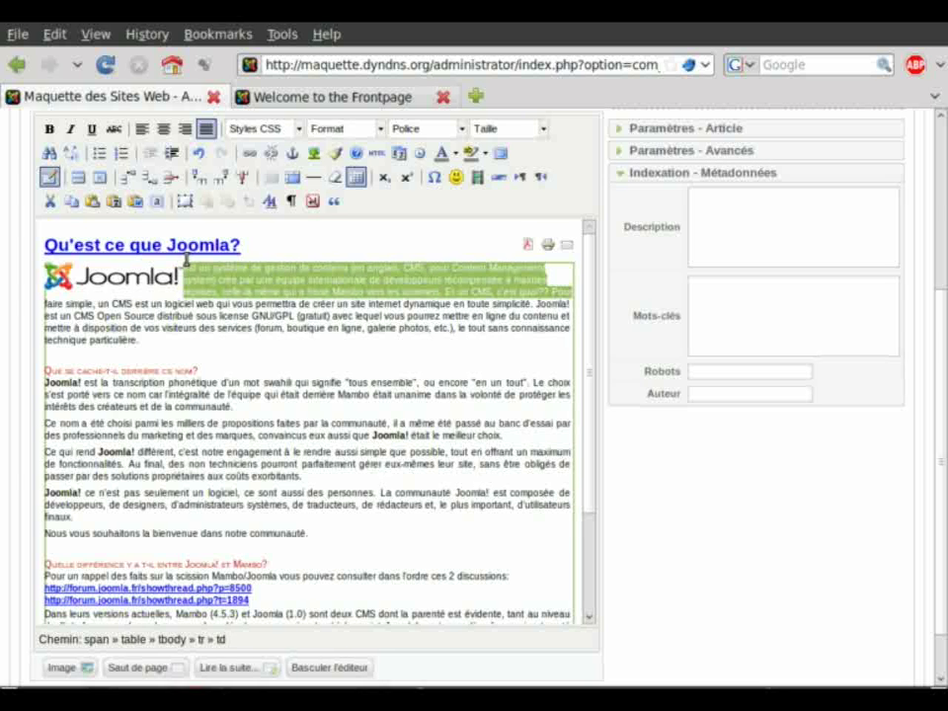
{"action": "left_click", "coordinate": [696, 357]}
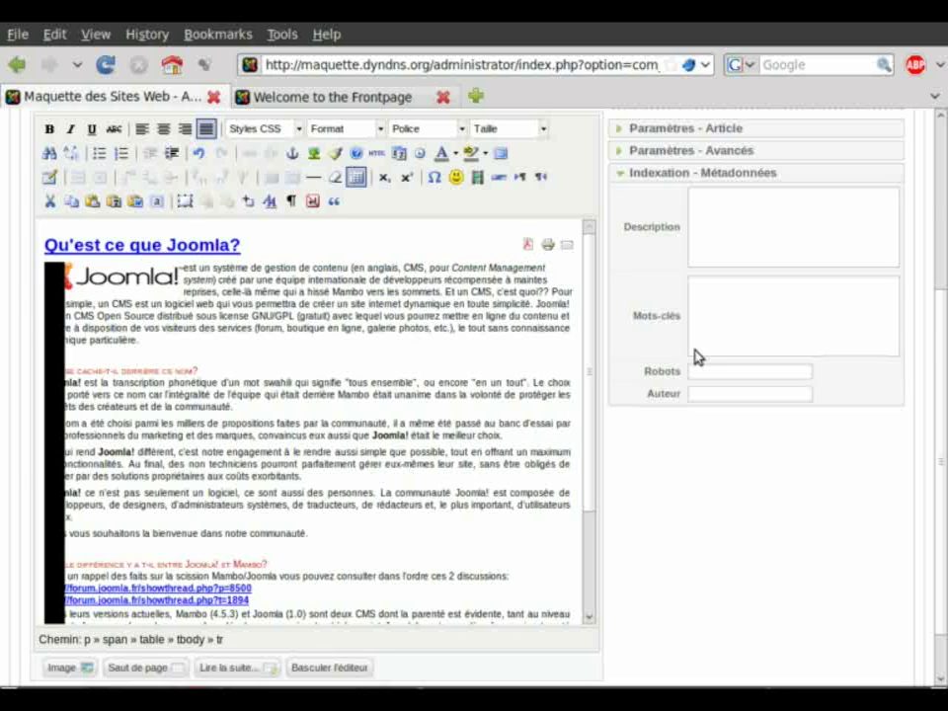
{"action": "left_click", "coordinate": [787, 239]}
{"action": "type", "text": "Si vous hésitez entre Joomla! et Mambo, testez les deux! Si vous souhaitez passer de Mambo à Joomla, n'attendez pas que le trou se creuse..."}
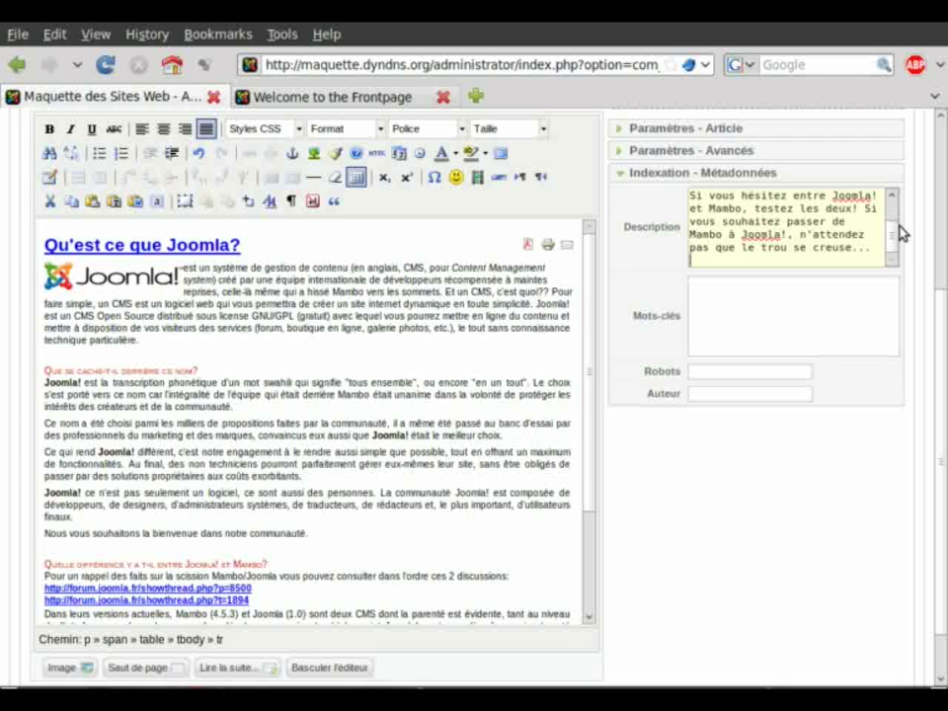
- Trim the metadata description so that its text ends after "même qui a hissé Mambo vers les sommets."
{"action": "scroll", "coordinate": [894, 213], "scroll_direction": "up", "scroll_amount": 5}
{"action": "left_click_drag", "start_coordinate": [892, 207], "coordinate": [705, 243]}
{"action": "key", "text": "BackSpace"}
{"action": "left_click_drag", "start_coordinate": [892, 241], "coordinate": [901, 201]}
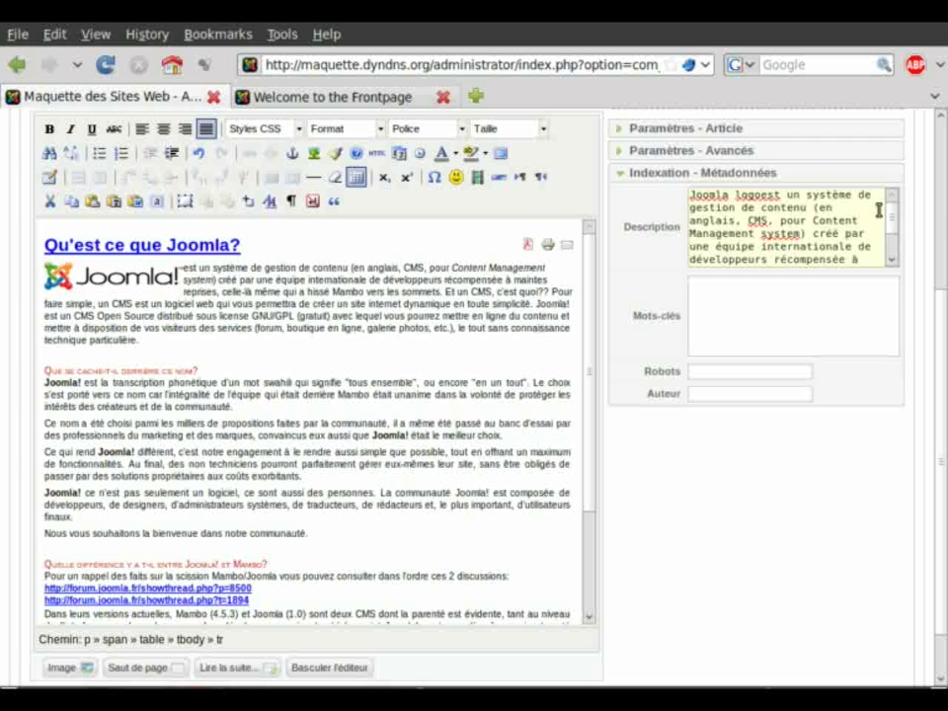
{"action": "left_click", "coordinate": [893, 262]}
{"action": "left_click", "coordinate": [893, 262]}
{"action": "left_click", "coordinate": [893, 261]}
{"action": "left_click", "coordinate": [893, 262]}
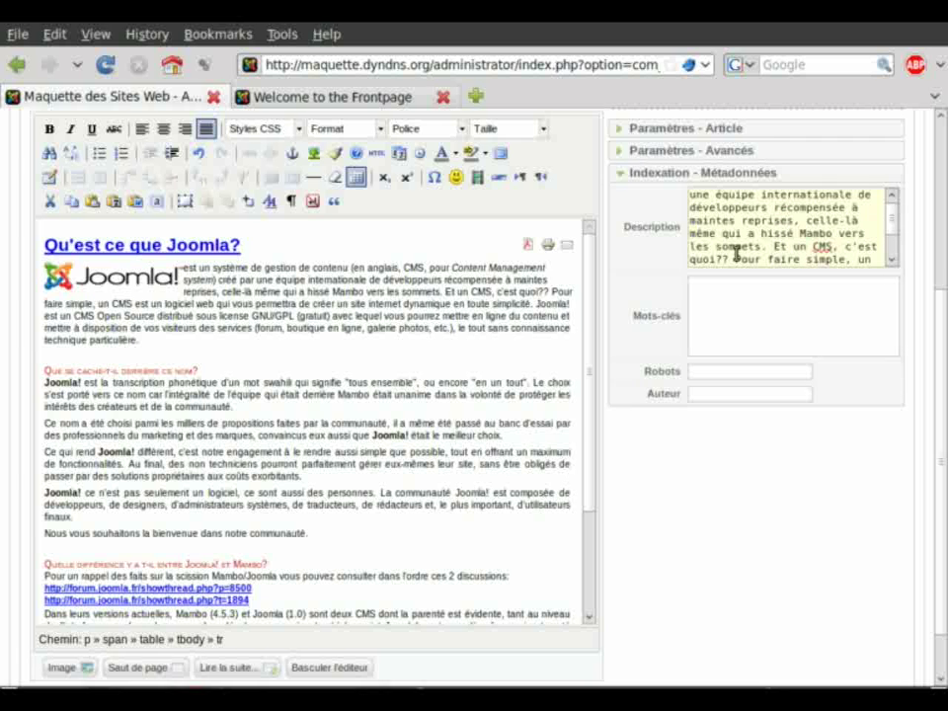
{"action": "left_click_drag", "start_coordinate": [780, 248], "coordinate": [865, 303]}
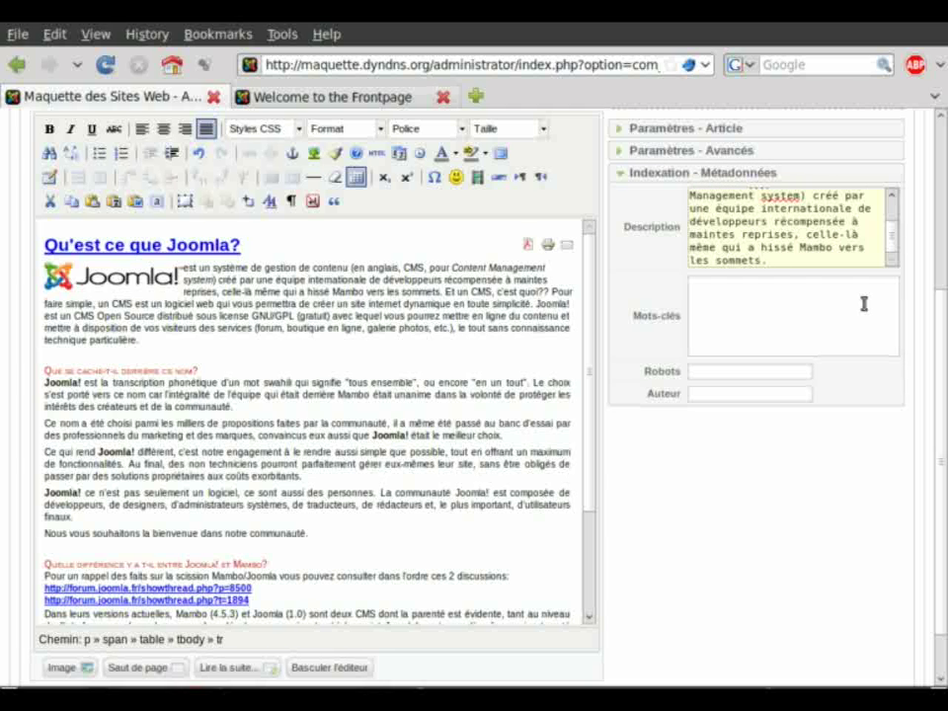
- Enter "joomla, definition, historique, alosys.com" as the article's metadata keywords (Mots-clés)
{"action": "left_click", "coordinate": [865, 303]}
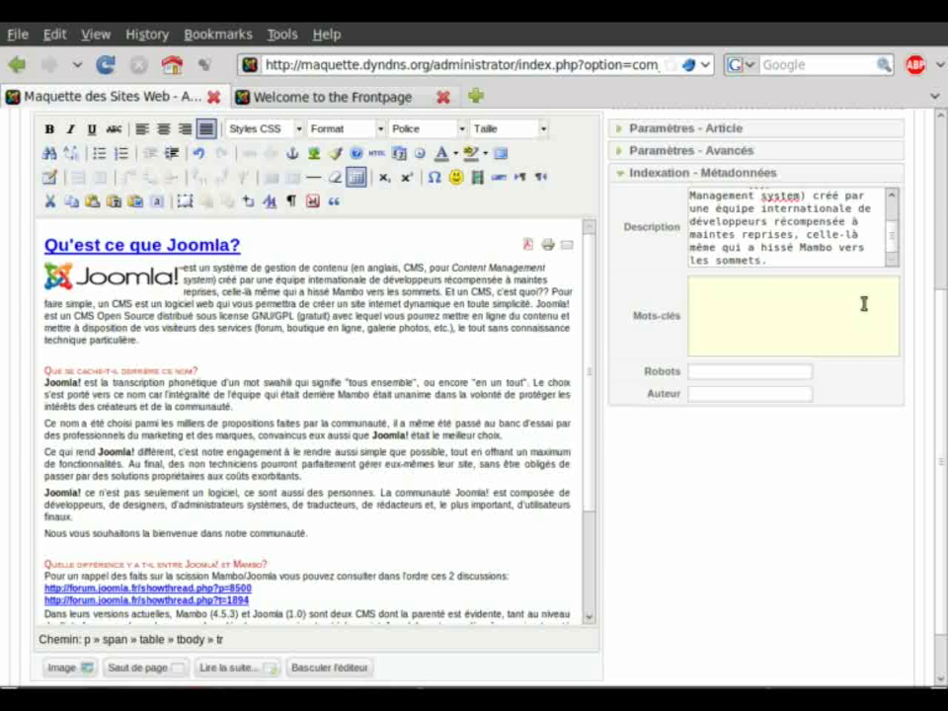
{"action": "type", "text": "Joomla, definition."}
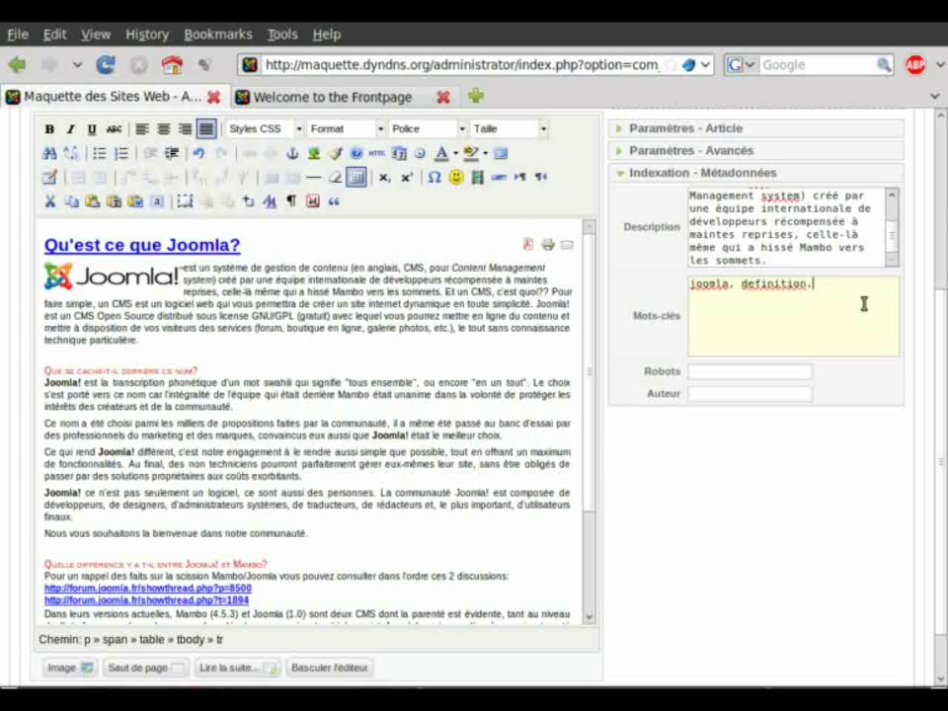
{"action": "type", "text": " historique, alosys.com"}
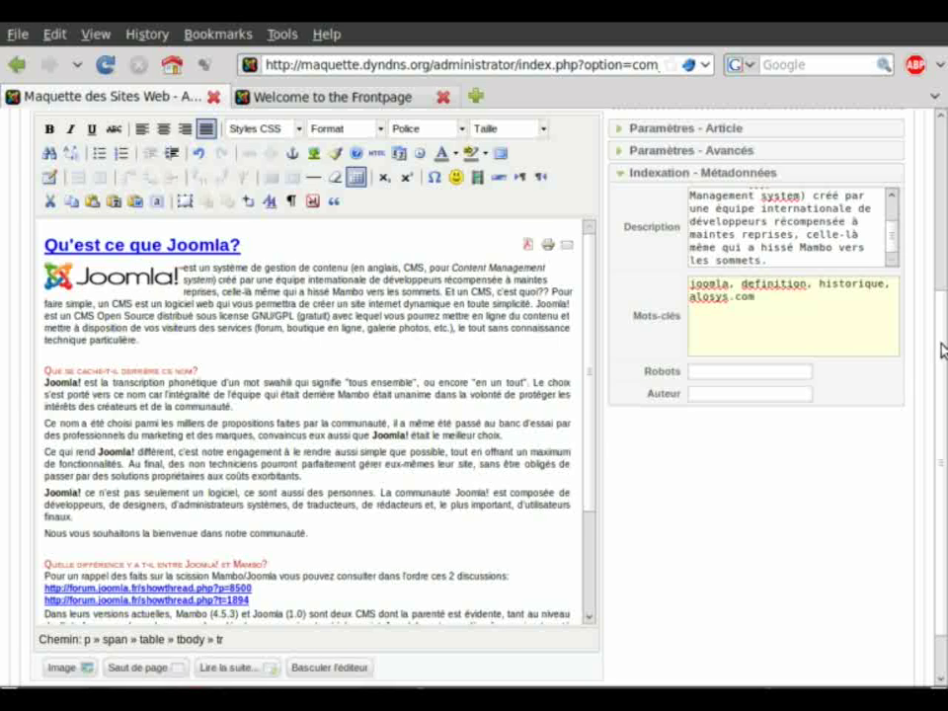
- Read through the article's body in the editor from start to end to judge its length
{"action": "scroll", "coordinate": [944, 351], "scroll_direction": "down", "scroll_amount": 1}
{"action": "scroll", "coordinate": [590, 409], "scroll_direction": "down", "scroll_amount": 2}
{"action": "scroll", "coordinate": [589, 409], "scroll_direction": "down", "scroll_amount": 2}
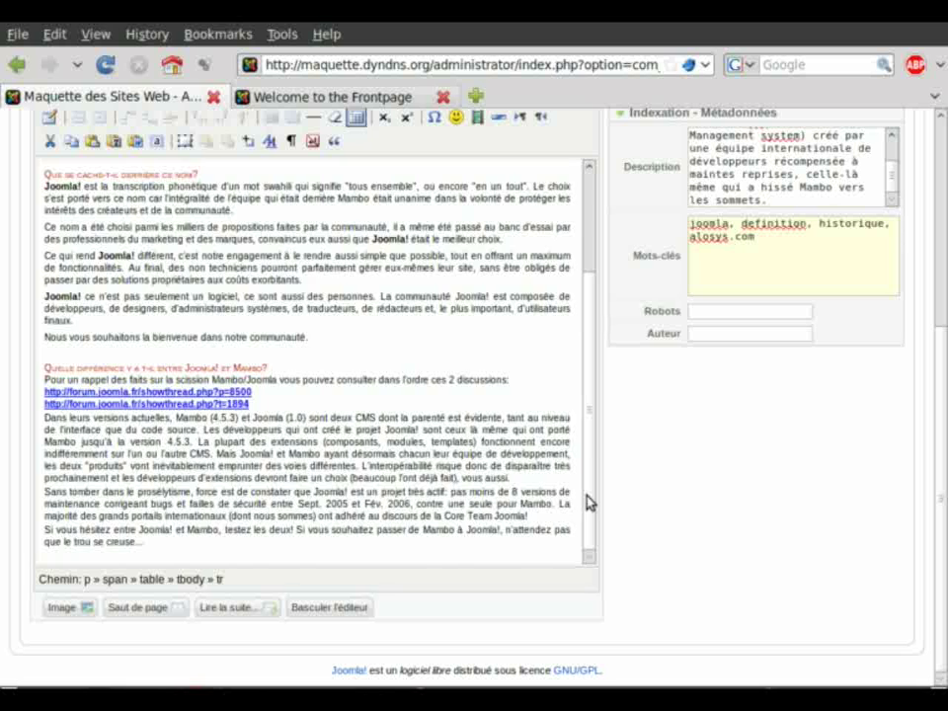
{"action": "scroll", "coordinate": [587, 474], "scroll_direction": "up", "scroll_amount": 3}
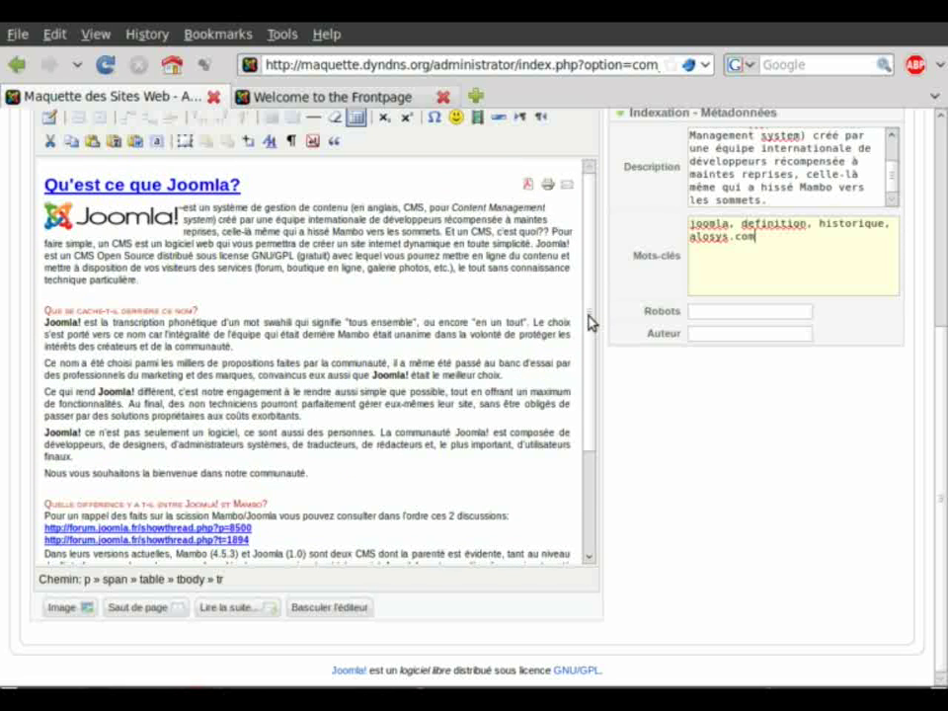
{"action": "scroll", "coordinate": [589, 395], "scroll_direction": "down", "scroll_amount": 1}
{"action": "scroll", "coordinate": [588, 464], "scroll_direction": "down", "scroll_amount": 2}
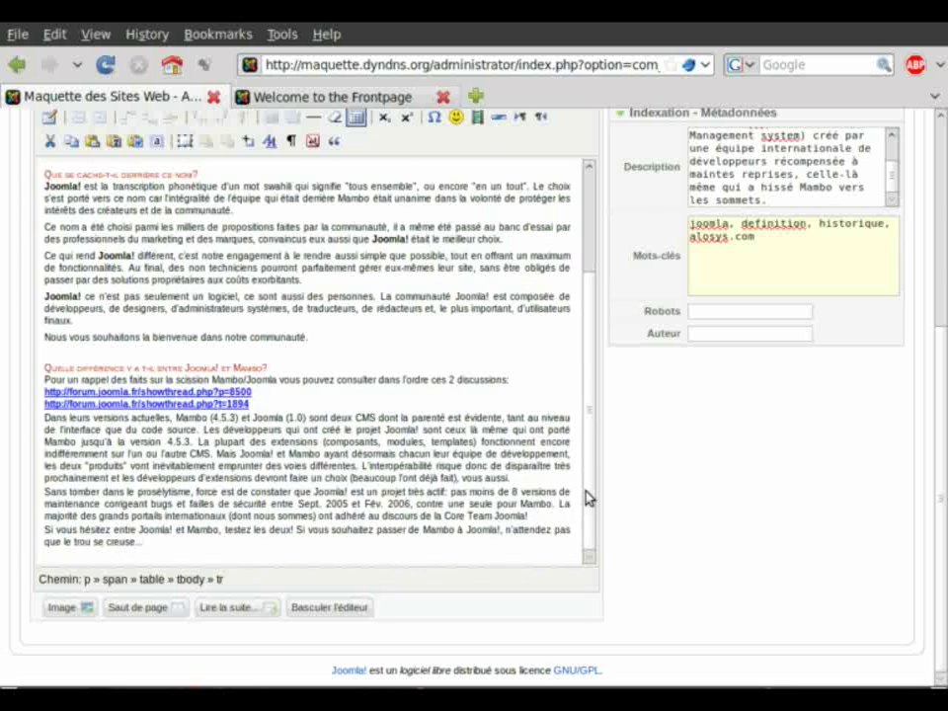
{"action": "scroll", "coordinate": [581, 454], "scroll_direction": "up", "scroll_amount": 3}
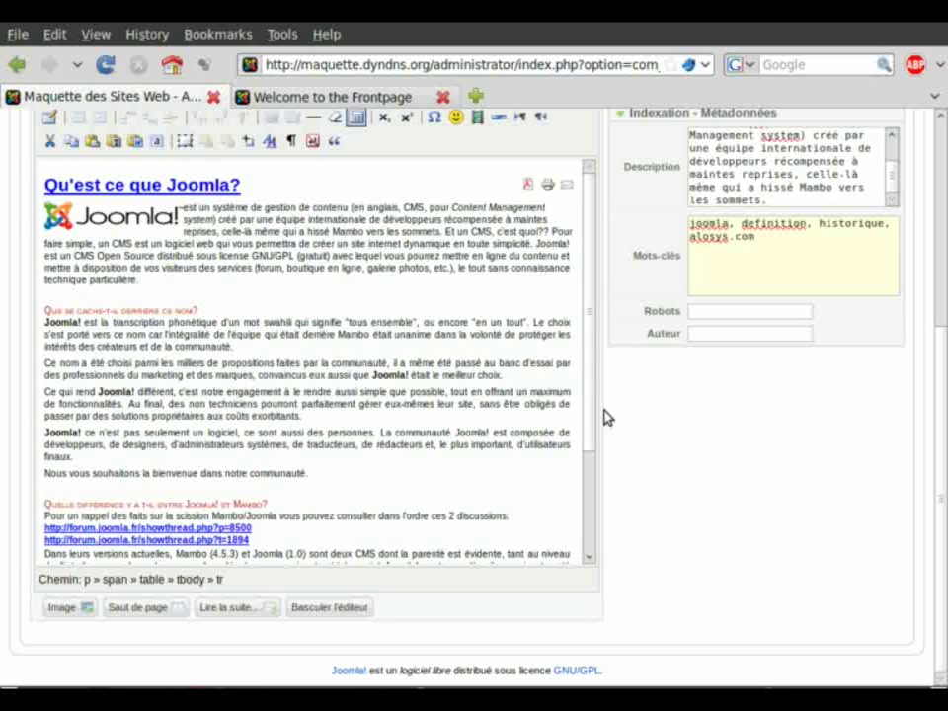
{"action": "mouse_move", "coordinate": [588, 419]}
{"action": "left_mouse_down"}
{"action": "mouse_move", "coordinate": [587, 528]}
{"action": "mouse_move", "coordinate": [583, 395]}
{"action": "left_mouse_up"}
- Examine how the CMS and We are Volunteers articles are presented on the site's front page
{"action": "left_click", "coordinate": [383, 99]}
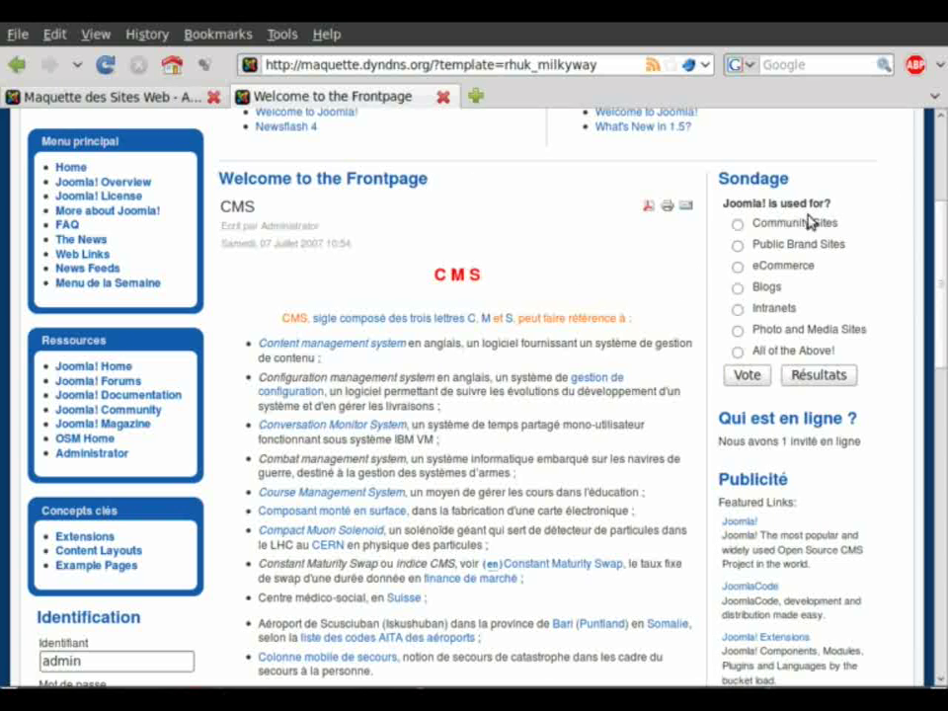
{"action": "scroll", "coordinate": [943, 211], "scroll_direction": "down", "scroll_amount": 2}
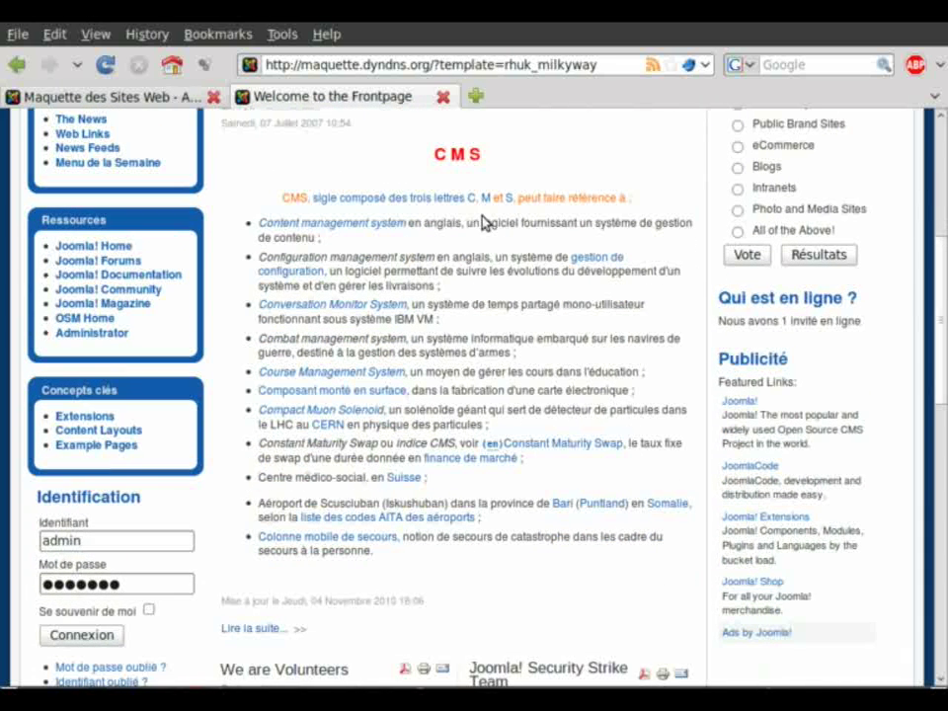
{"action": "left_click_drag", "start_coordinate": [437, 156], "coordinate": [516, 557]}
{"action": "left_click_drag", "start_coordinate": [943, 425], "coordinate": [944, 494]}
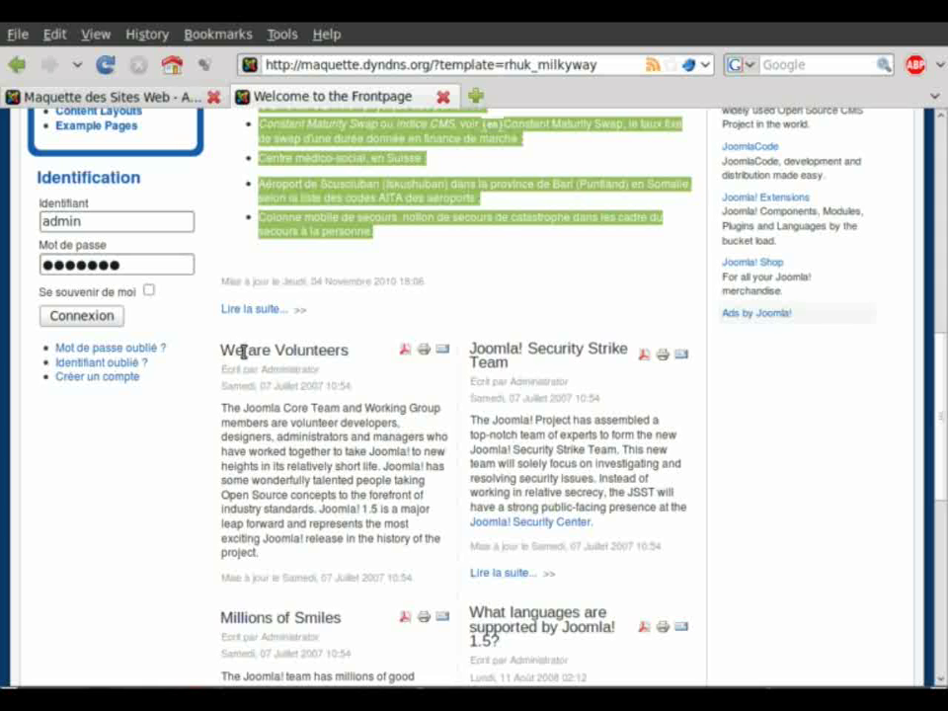
{"action": "left_click_drag", "start_coordinate": [218, 358], "coordinate": [405, 556]}
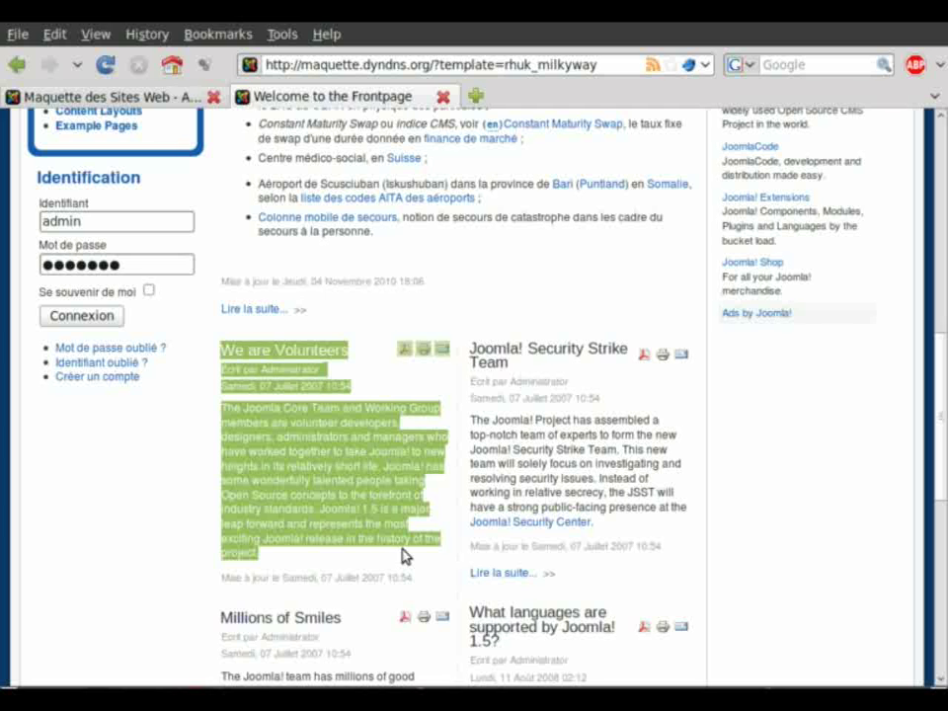
- Back in the article editor, insert a "Lire la suite..." break on a new line after the introduction ending "technique particulière."
{"action": "left_click", "coordinate": [184, 99]}
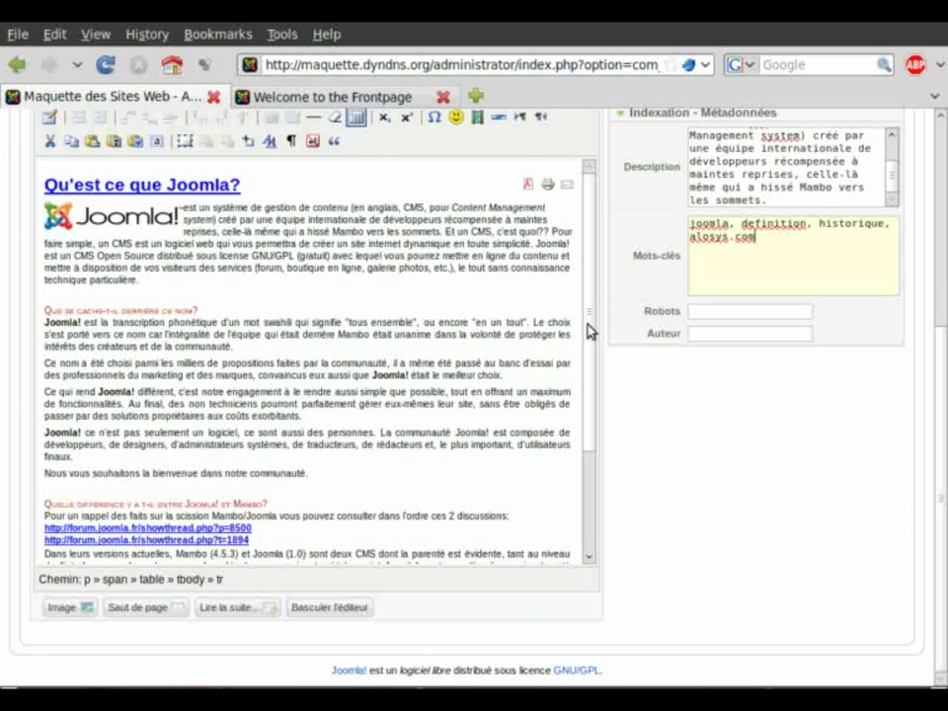
{"action": "left_click", "coordinate": [171, 284]}
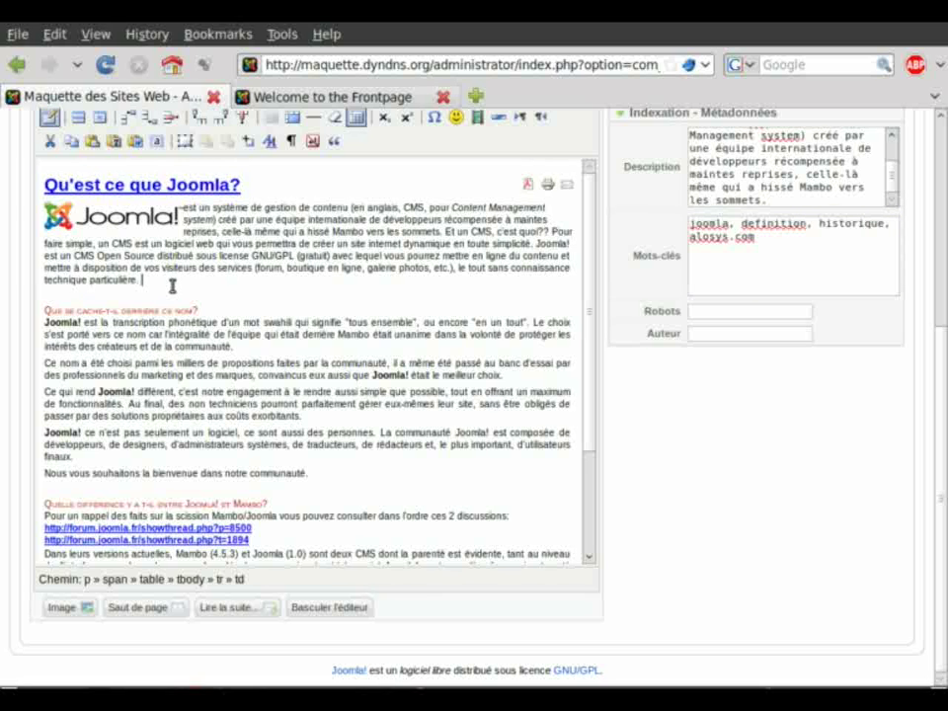
{"action": "left_click", "coordinate": [172, 285]}
{"action": "key", "text": "Return"}
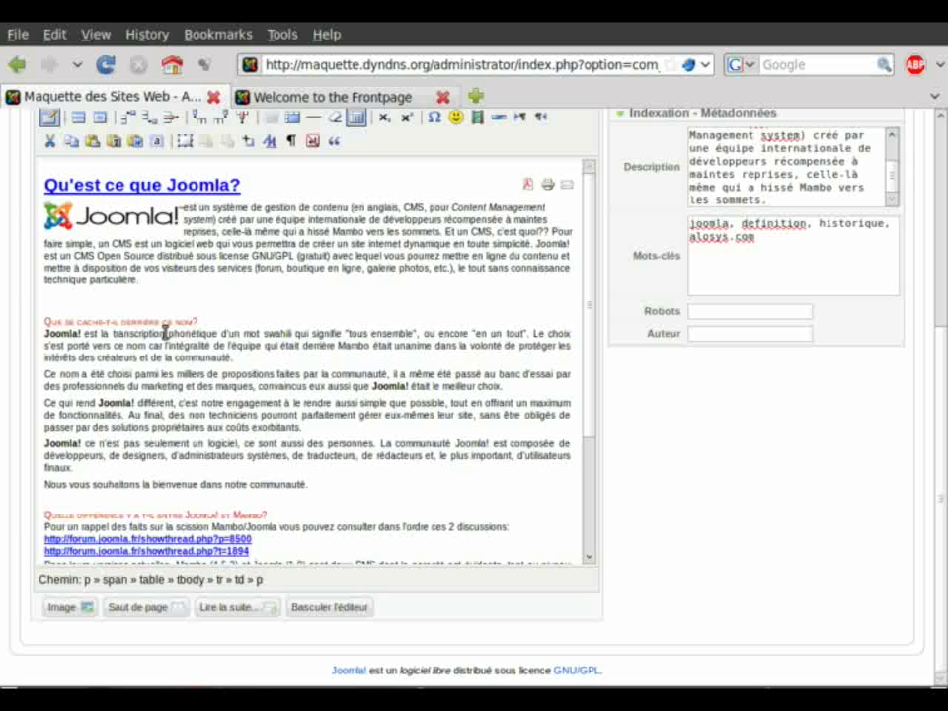
{"action": "left_click", "coordinate": [238, 615]}
{"action": "left_click_drag", "start_coordinate": [206, 285], "coordinate": [107, 198]}
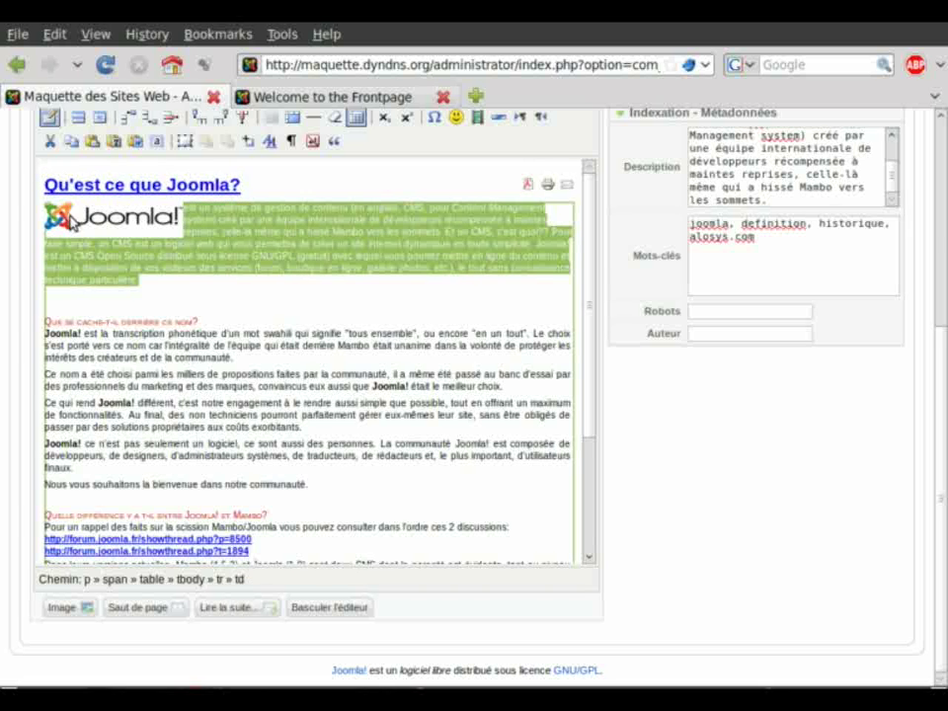
{"action": "left_click", "coordinate": [83, 309]}
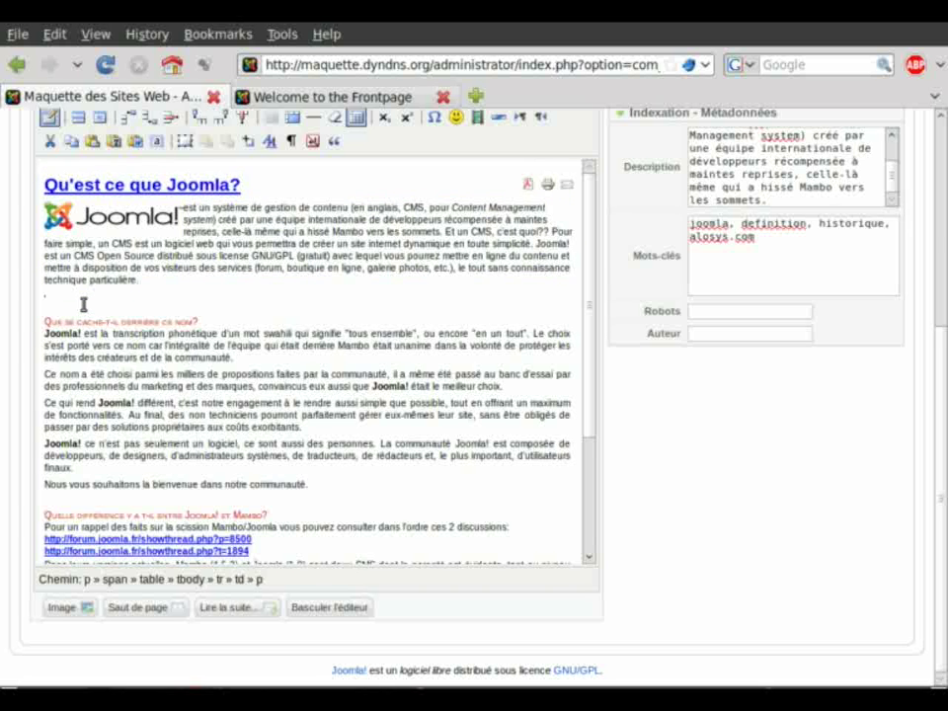
{"action": "left_click", "coordinate": [235, 611]}
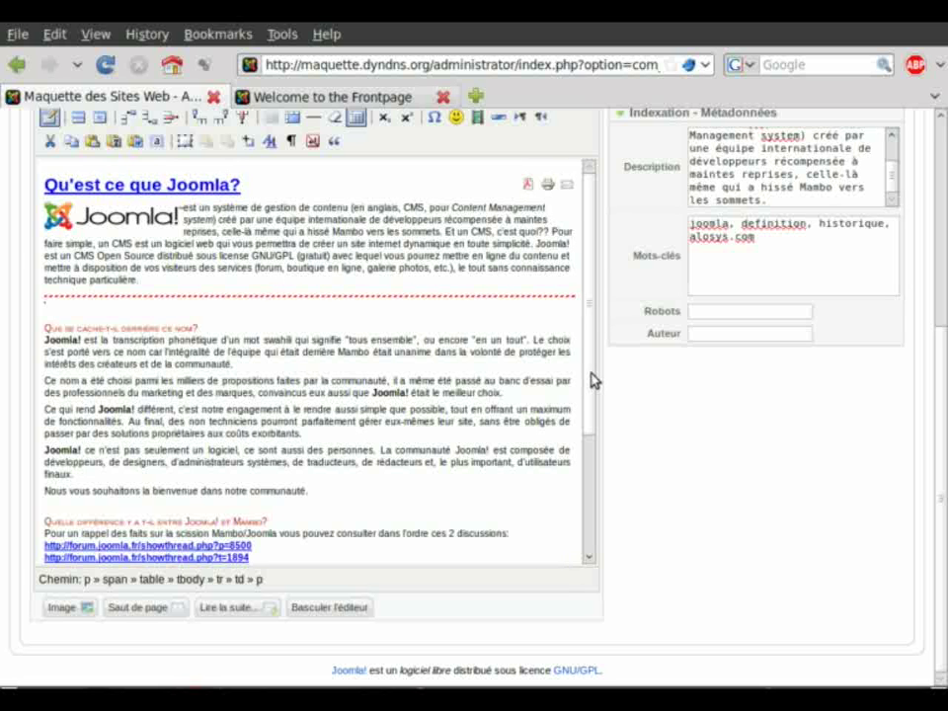
- Save the new "Qu'est ce que Joomla?" article with Appliquer, keeping it open for editing
{"action": "left_click_drag", "start_coordinate": [592, 380], "coordinate": [583, 341]}
{"action": "scroll", "coordinate": [941, 365], "scroll_direction": "up", "scroll_amount": 1}
{"action": "left_click_drag", "start_coordinate": [942, 366], "coordinate": [943, 262]}
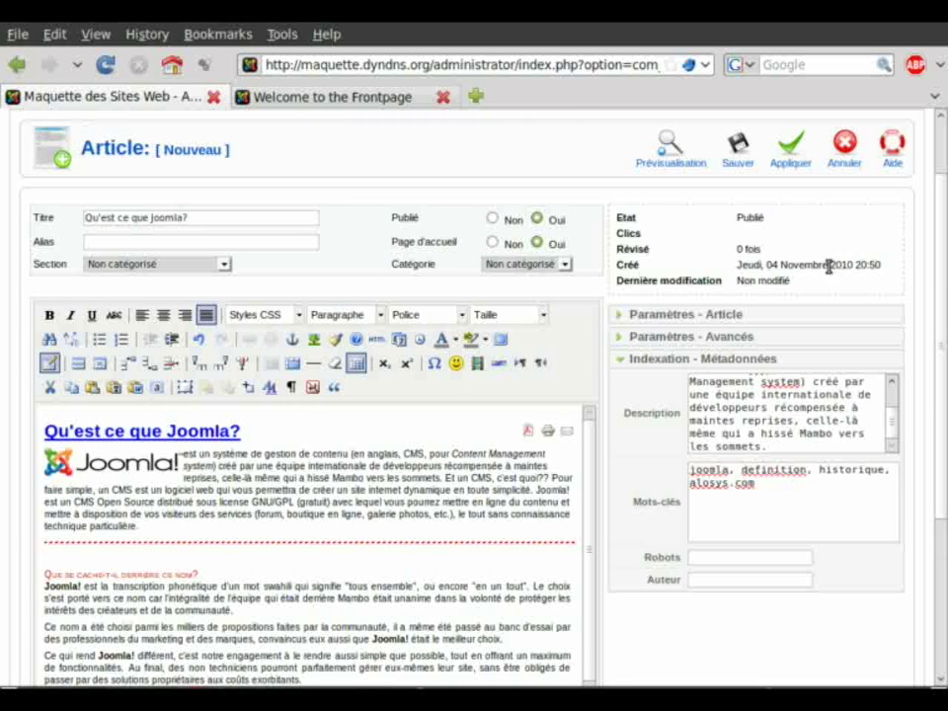
{"action": "left_click", "coordinate": [792, 156]}
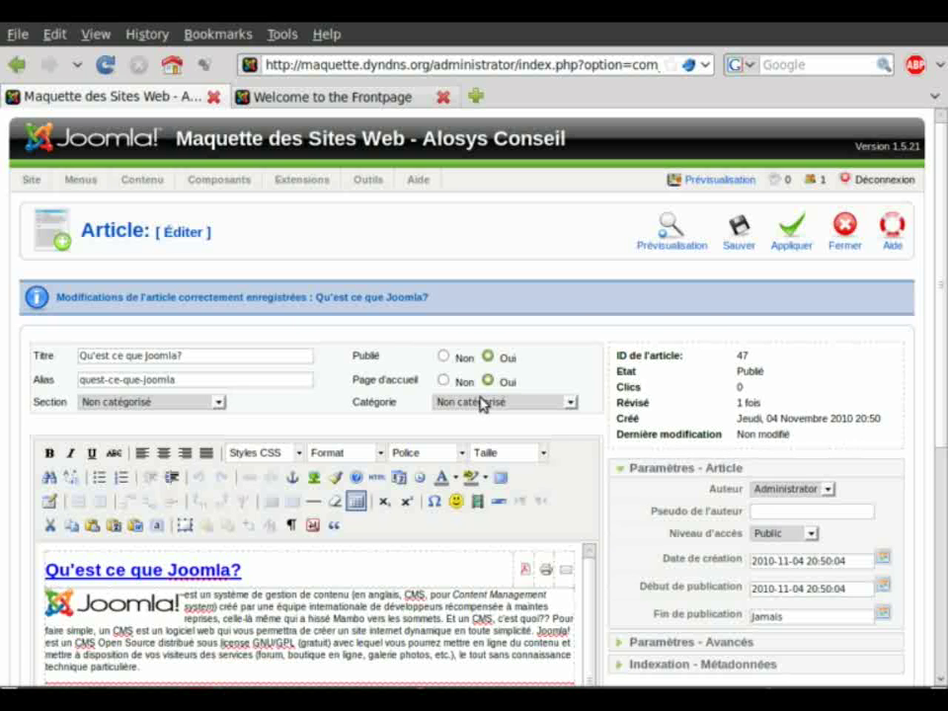
- Reload the site's front page and examine how the "Qu'est ce que Joomla?" article is presented there
{"action": "left_click", "coordinate": [370, 99]}
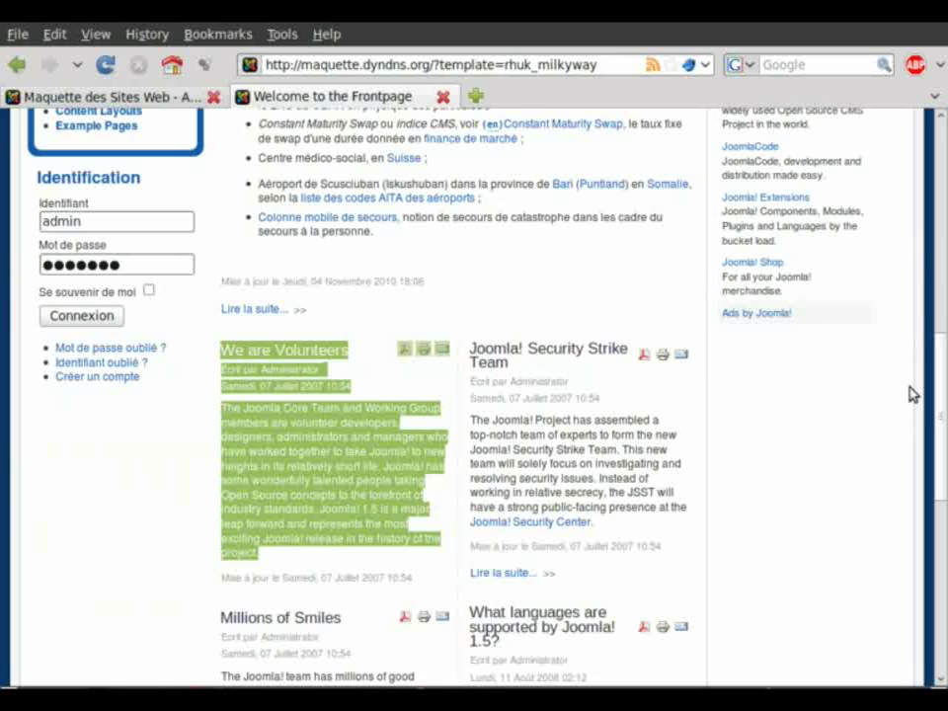
{"action": "scroll", "coordinate": [915, 395], "scroll_direction": "up", "scroll_amount": 7}
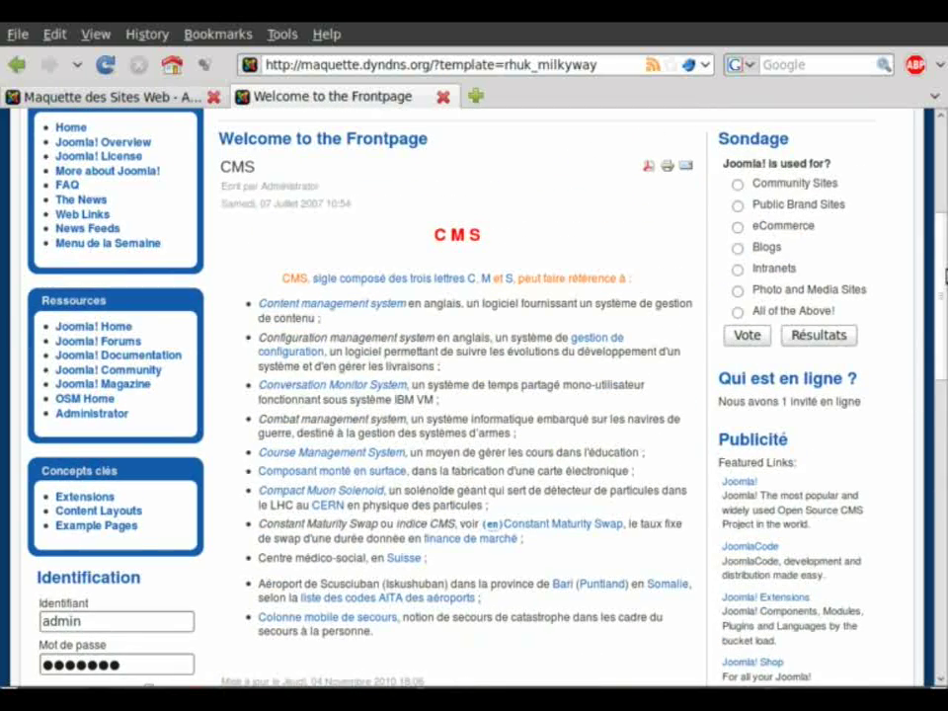
{"action": "scroll", "coordinate": [945, 247], "scroll_direction": "up", "scroll_amount": 3}
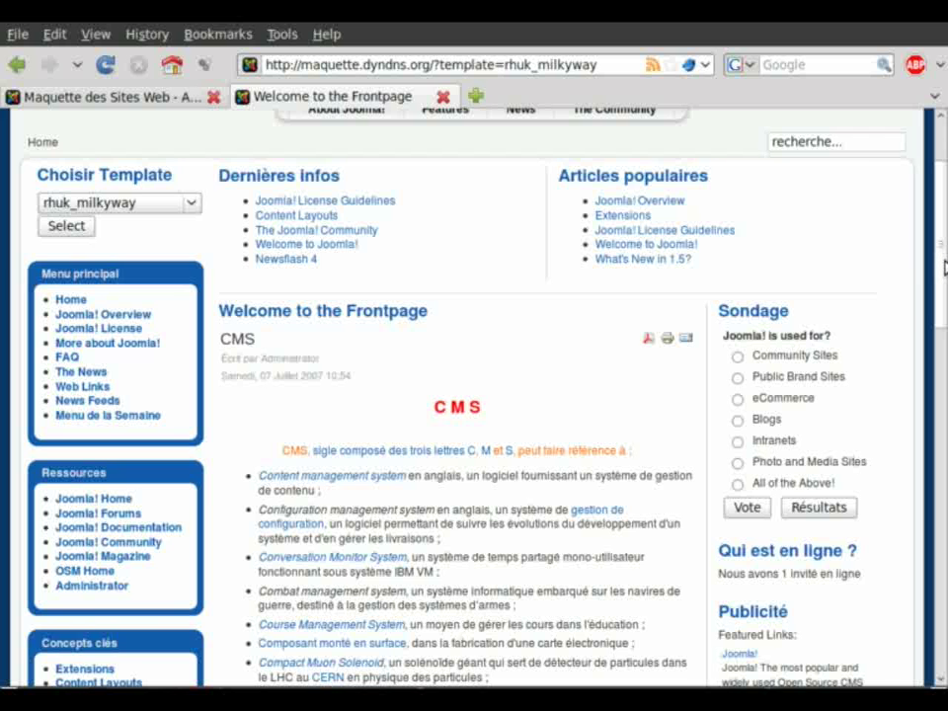
{"action": "left_click_drag", "start_coordinate": [943, 267], "coordinate": [944, 299]}
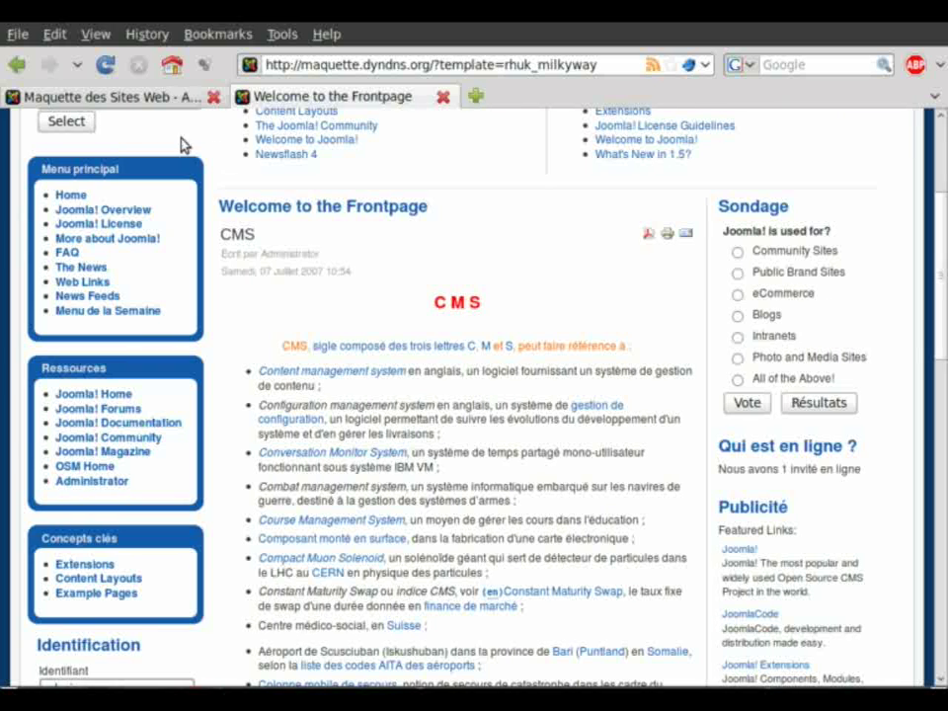
{"action": "left_click", "coordinate": [102, 69]}
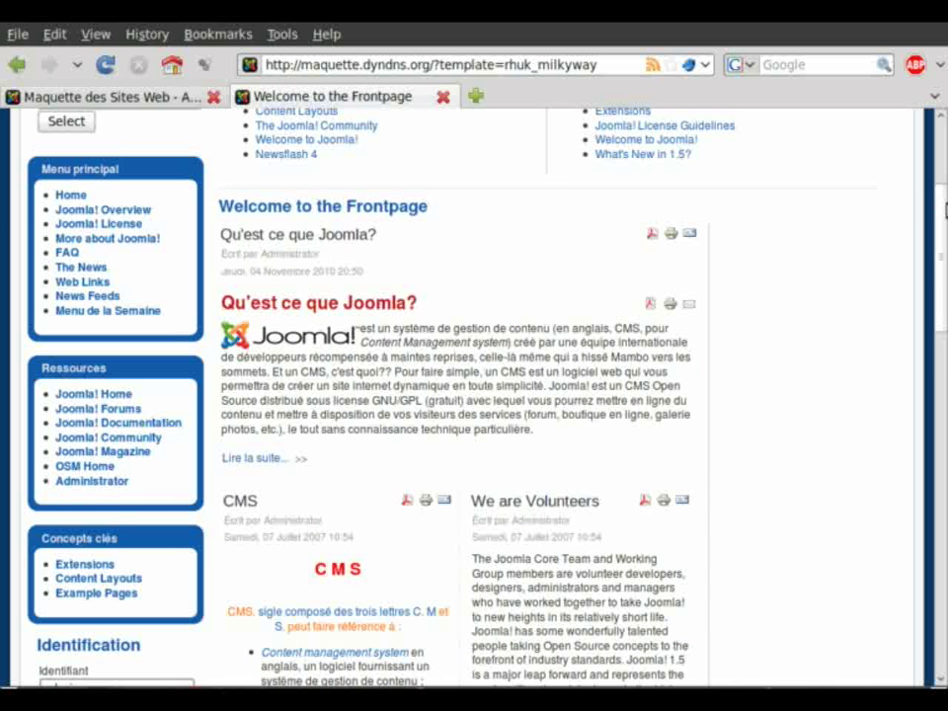
{"action": "left_click_drag", "start_coordinate": [943, 210], "coordinate": [943, 238]}
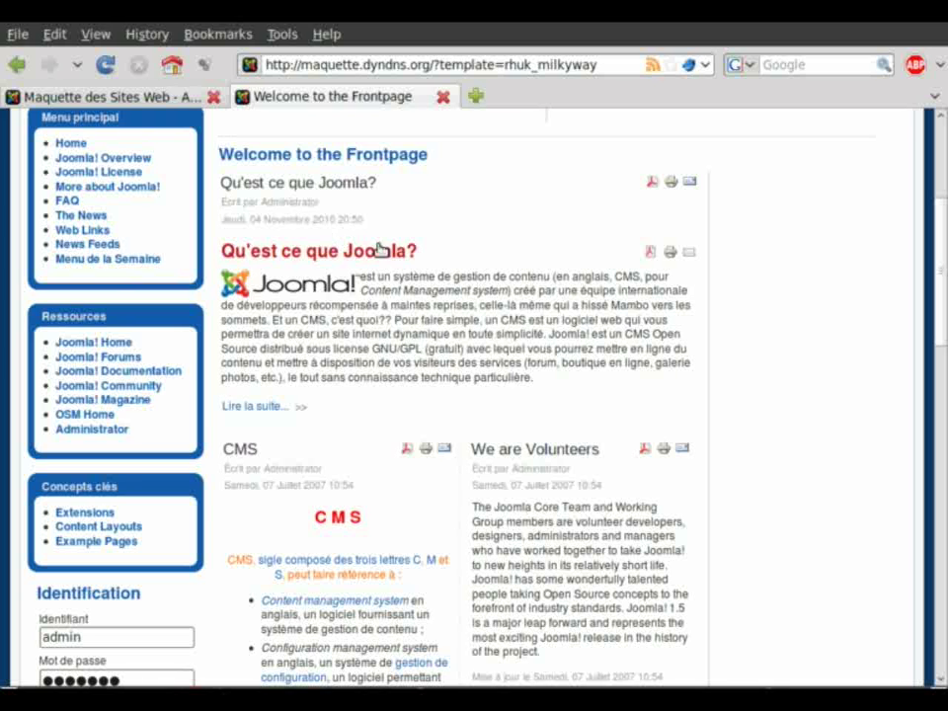
- View the full "Qu'est ce que Joomla?" article through its read-more link, and return to the site's Home page
{"action": "left_click", "coordinate": [256, 408]}
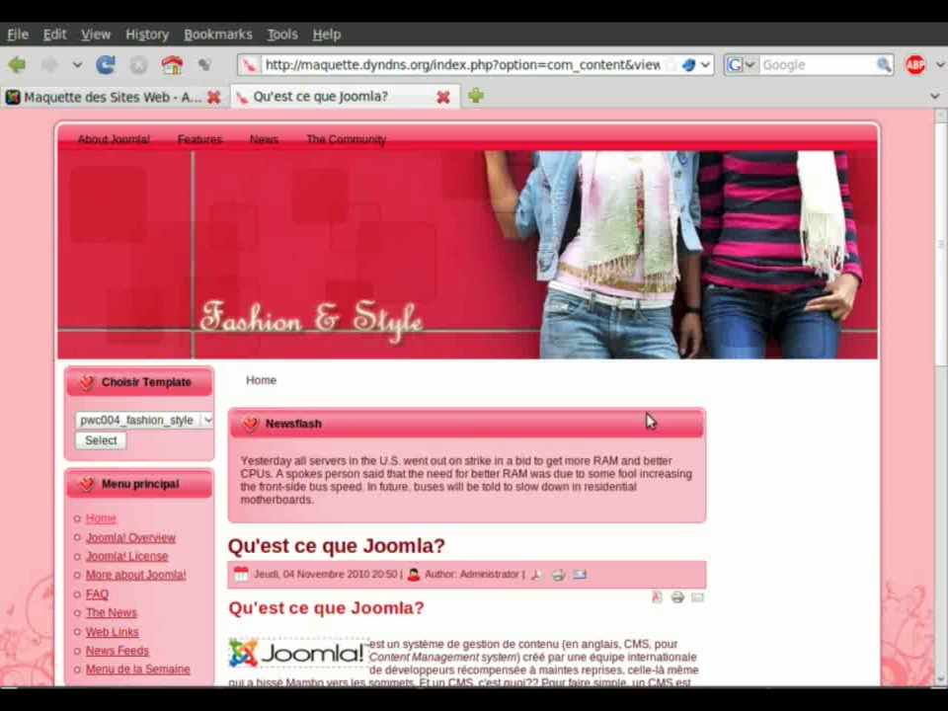
{"action": "mouse_move", "coordinate": [944, 308]}
{"action": "left_mouse_down"}
{"action": "mouse_move", "coordinate": [945, 555]}
{"action": "mouse_move", "coordinate": [945, 323]}
{"action": "left_mouse_up"}
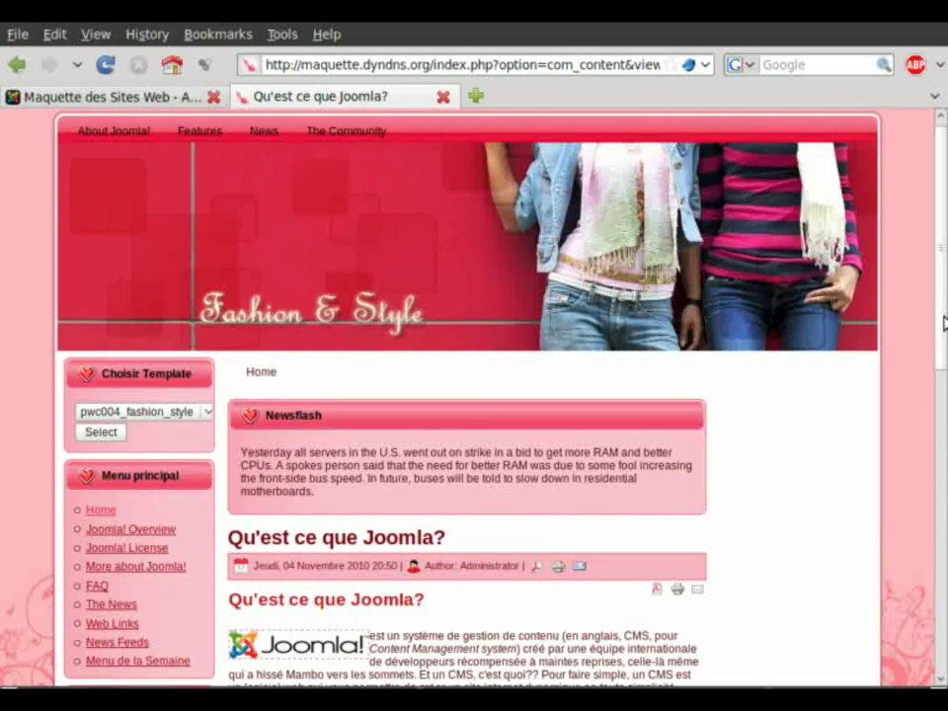
{"action": "left_click", "coordinate": [94, 512]}
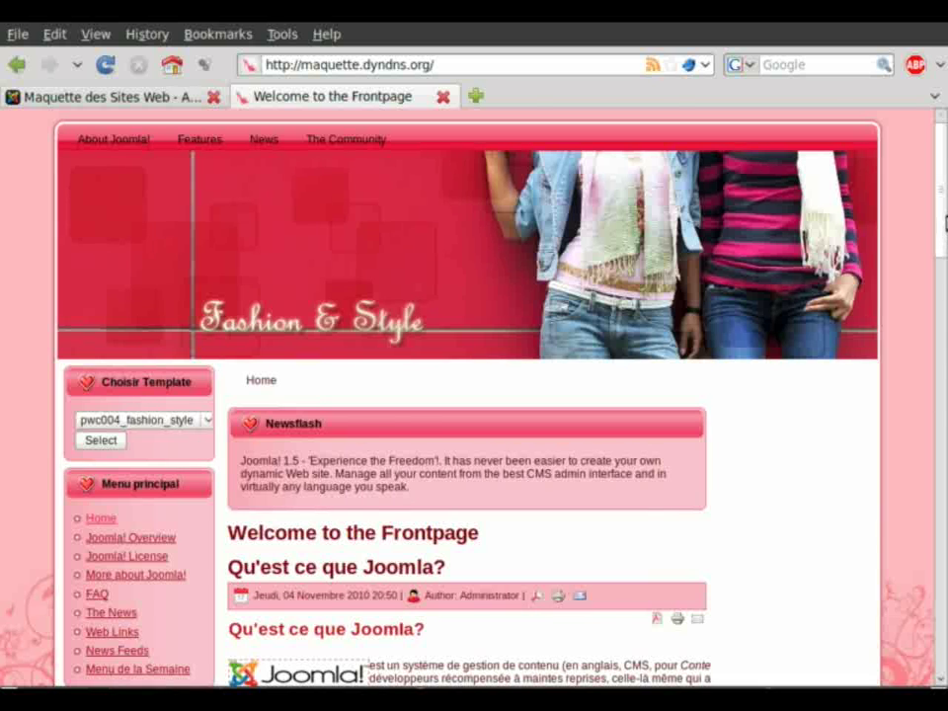
{"action": "scroll", "coordinate": [944, 247], "scroll_direction": "down", "scroll_amount": 2}
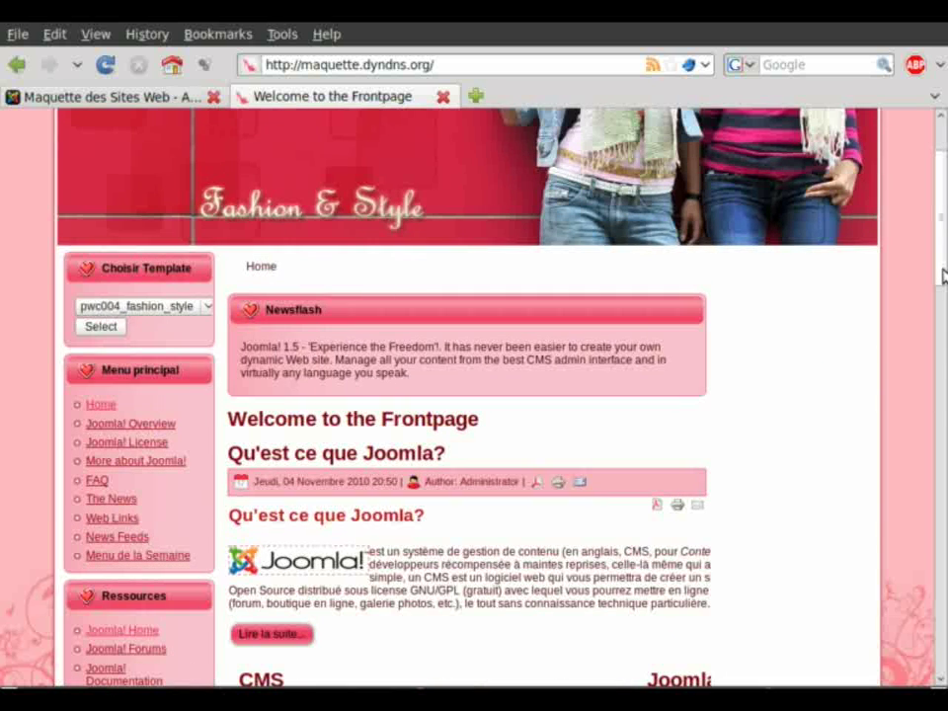
{"action": "scroll", "coordinate": [944, 275], "scroll_direction": "down", "scroll_amount": 4}
{"action": "scroll", "coordinate": [943, 286], "scroll_direction": "up", "scroll_amount": 2}
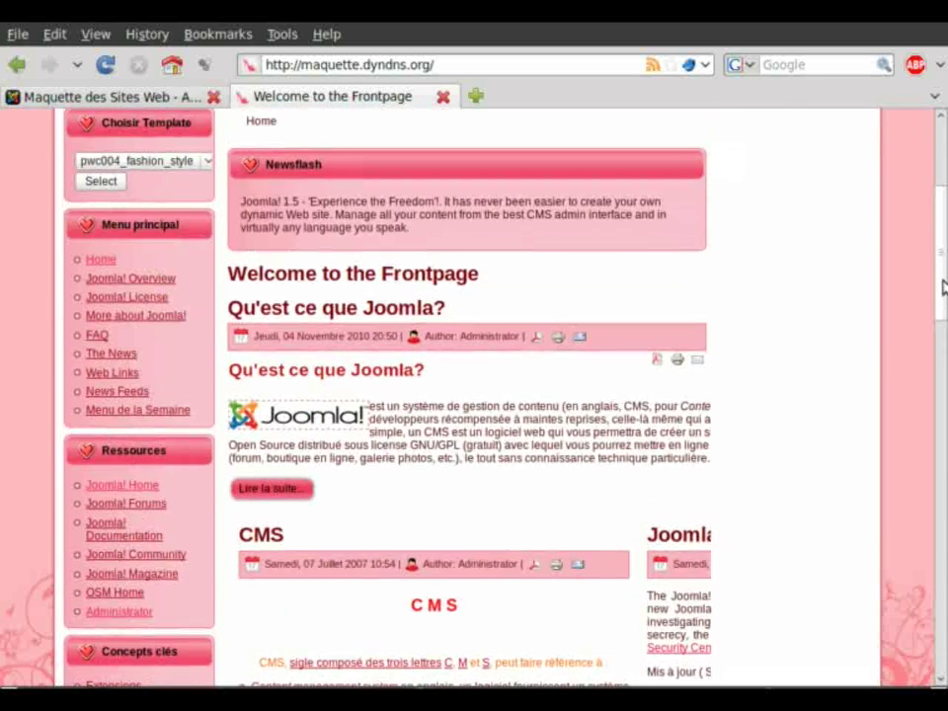
{"action": "scroll", "coordinate": [943, 272], "scroll_direction": "up", "scroll_amount": 1}
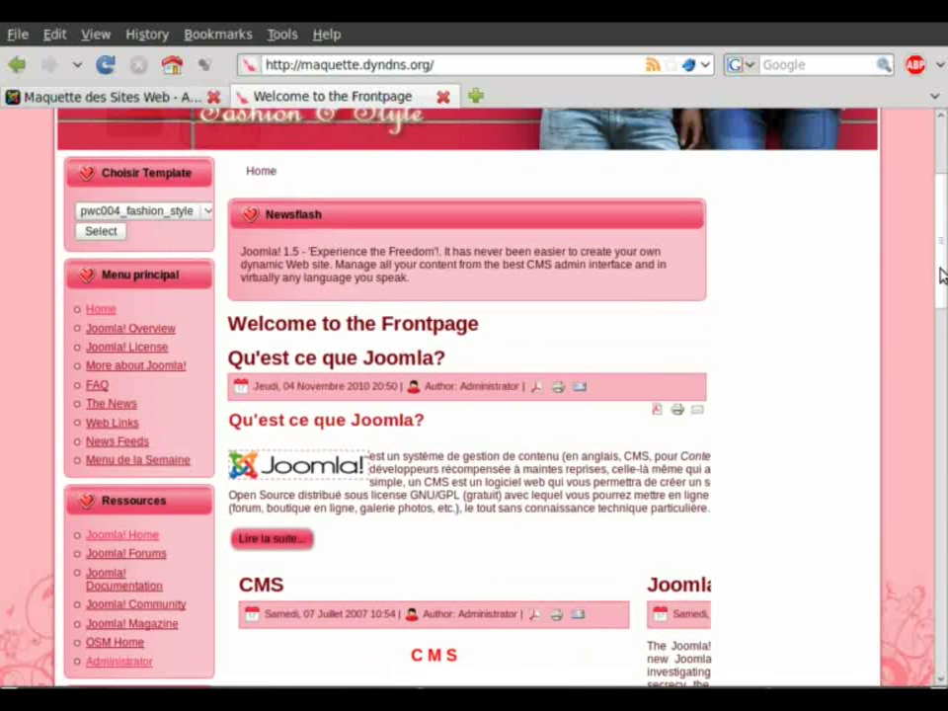
- Switch the site's template to rhuk_milkyway
{"action": "left_click", "coordinate": [195, 210]}
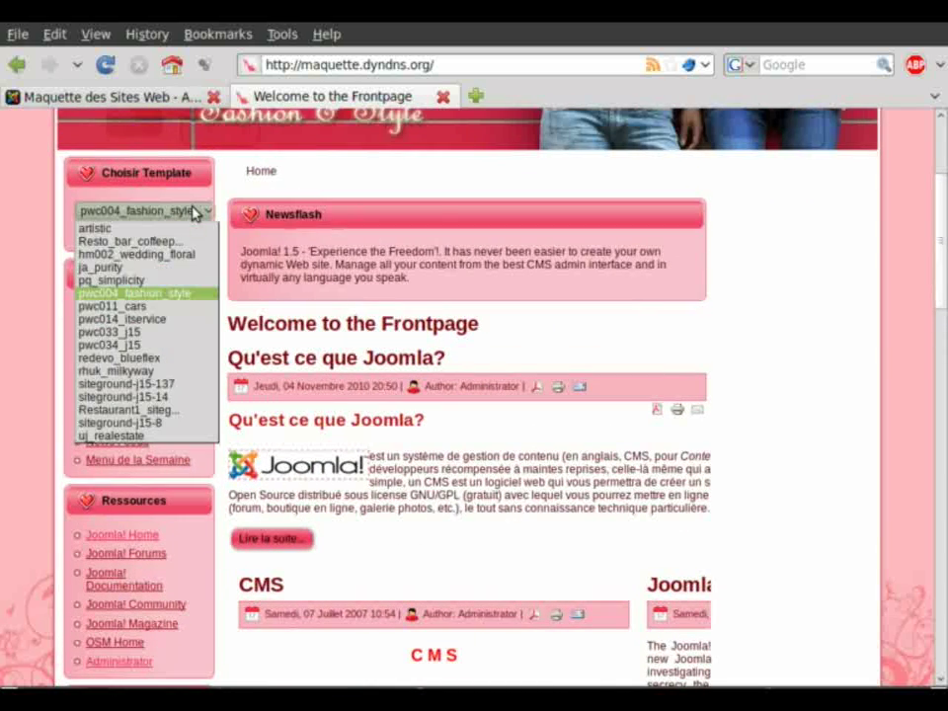
{"action": "left_click", "coordinate": [138, 372]}
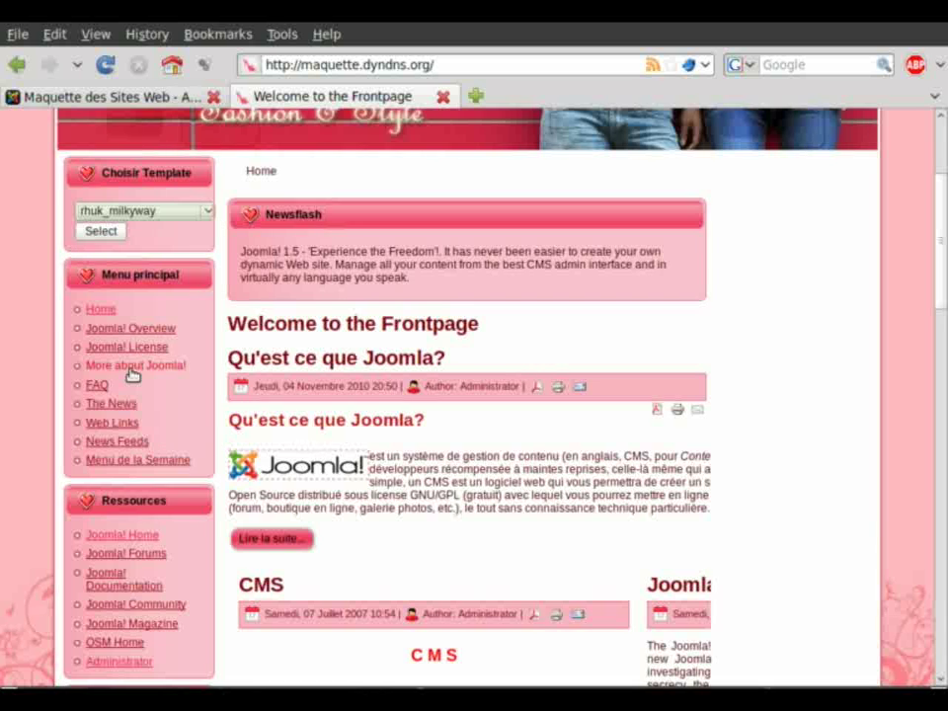
{"action": "left_click", "coordinate": [118, 235]}
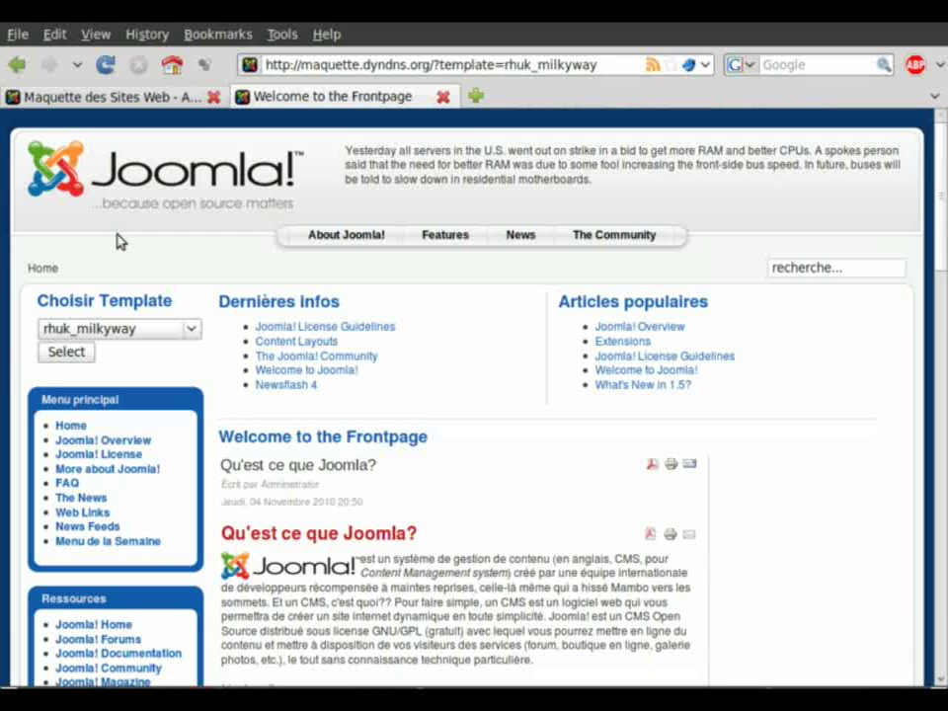
- Examine the "Qu'est ce que Joomla?" introduction and the arrangement of the articles below it on the front page
{"action": "left_click_drag", "start_coordinate": [943, 243], "coordinate": [941, 297]}
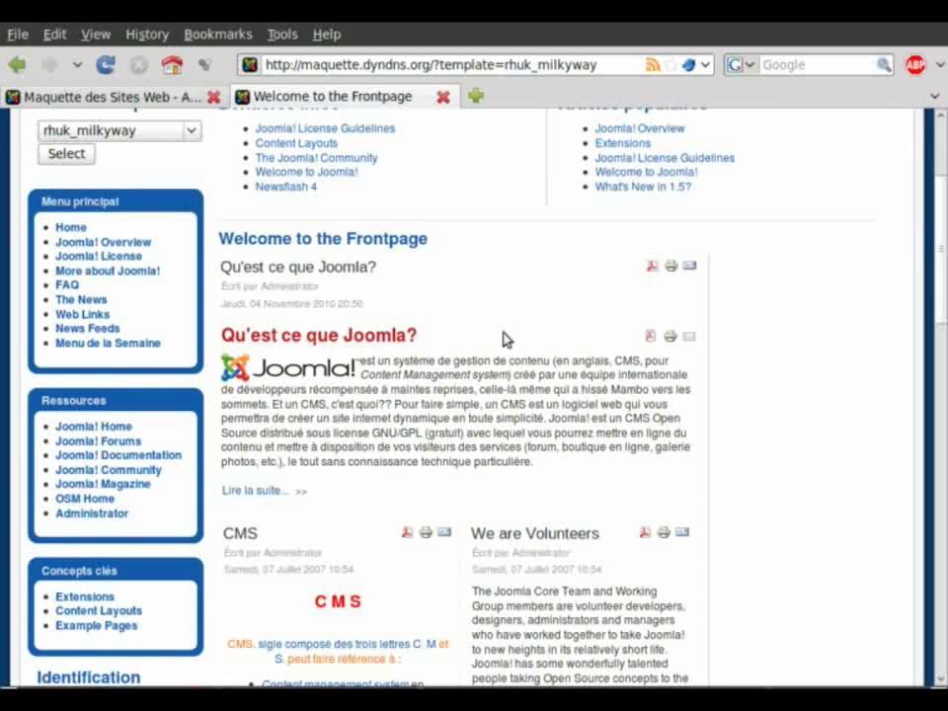
{"action": "left_click_drag", "start_coordinate": [557, 473], "coordinate": [238, 319]}
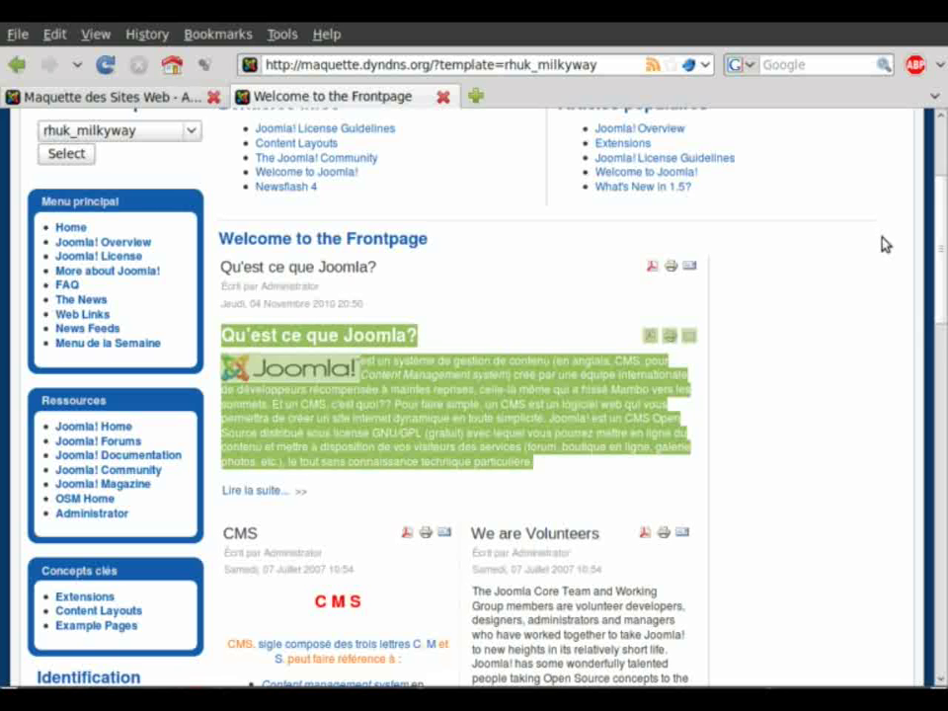
{"action": "left_click_drag", "start_coordinate": [942, 243], "coordinate": [939, 334]}
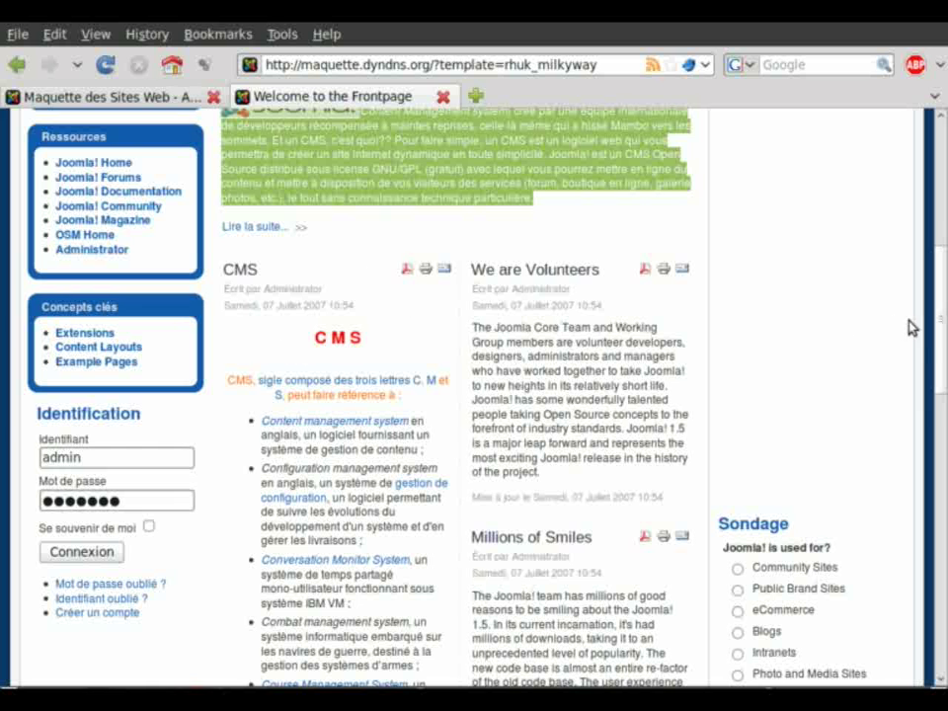
{"action": "left_click_drag", "start_coordinate": [942, 332], "coordinate": [939, 263]}
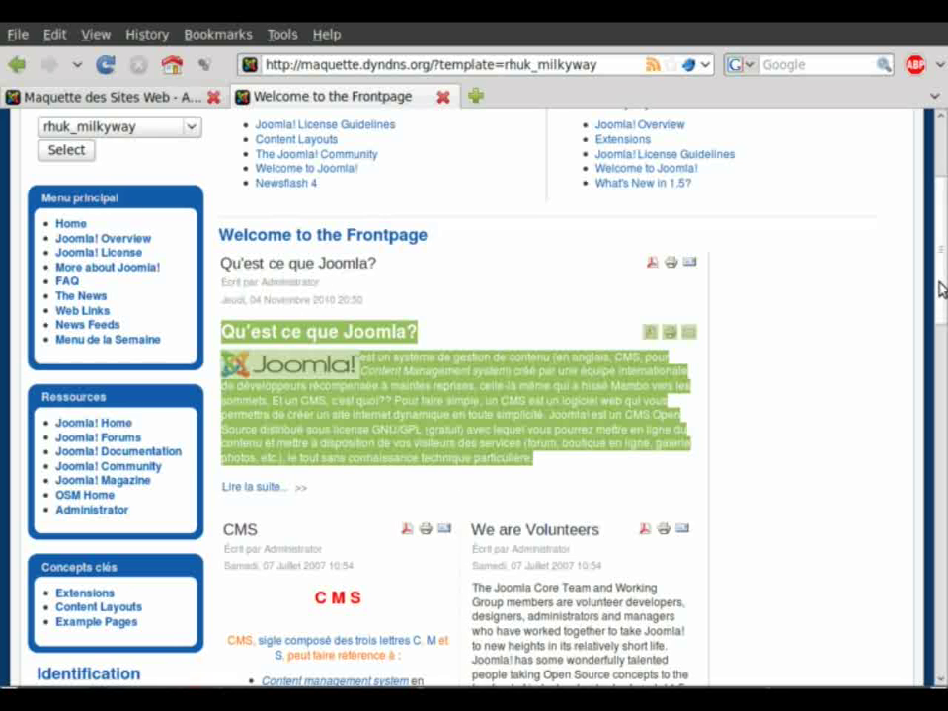
- Return to the article editor in the administration and save and close the "Qu'est ce que Joomla?" article
{"action": "scroll", "coordinate": [942, 308], "scroll_direction": "down", "scroll_amount": 1}
{"action": "scroll", "coordinate": [942, 308], "scroll_direction": "down", "scroll_amount": 5}
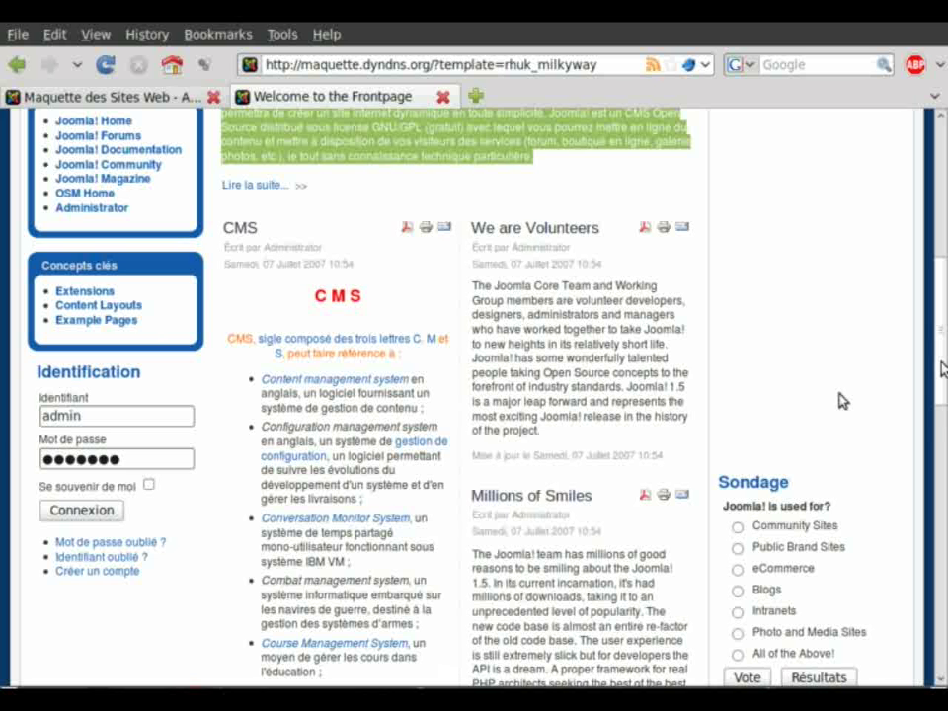
{"action": "scroll", "coordinate": [944, 309], "scroll_direction": "up", "scroll_amount": 1}
{"action": "left_click_drag", "start_coordinate": [944, 309], "coordinate": [945, 220]}
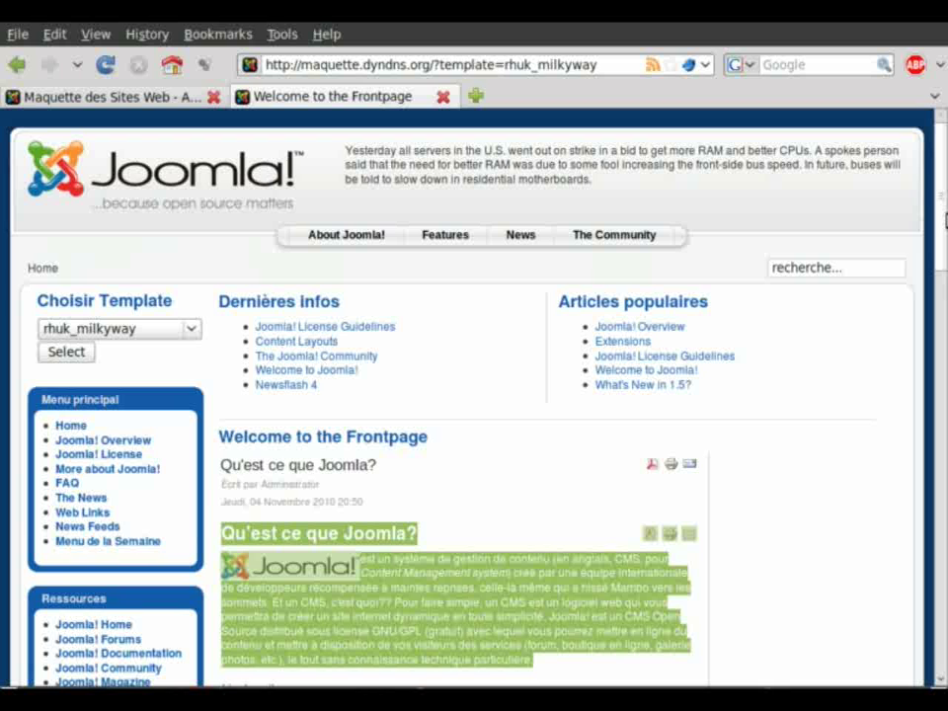
{"action": "left_click", "coordinate": [131, 99]}
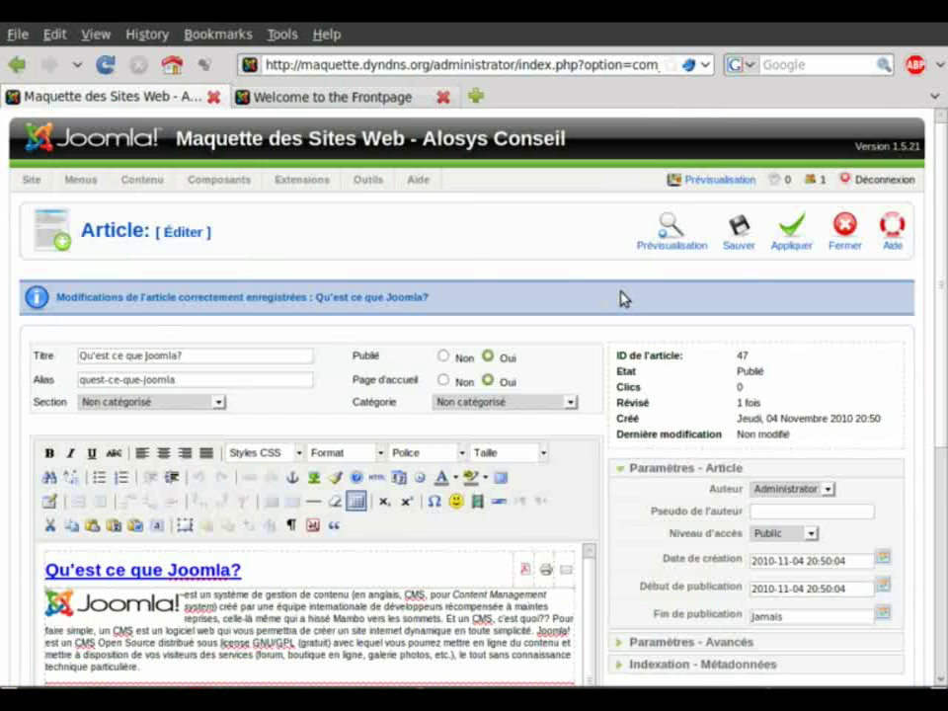
{"action": "left_click", "coordinate": [743, 244]}
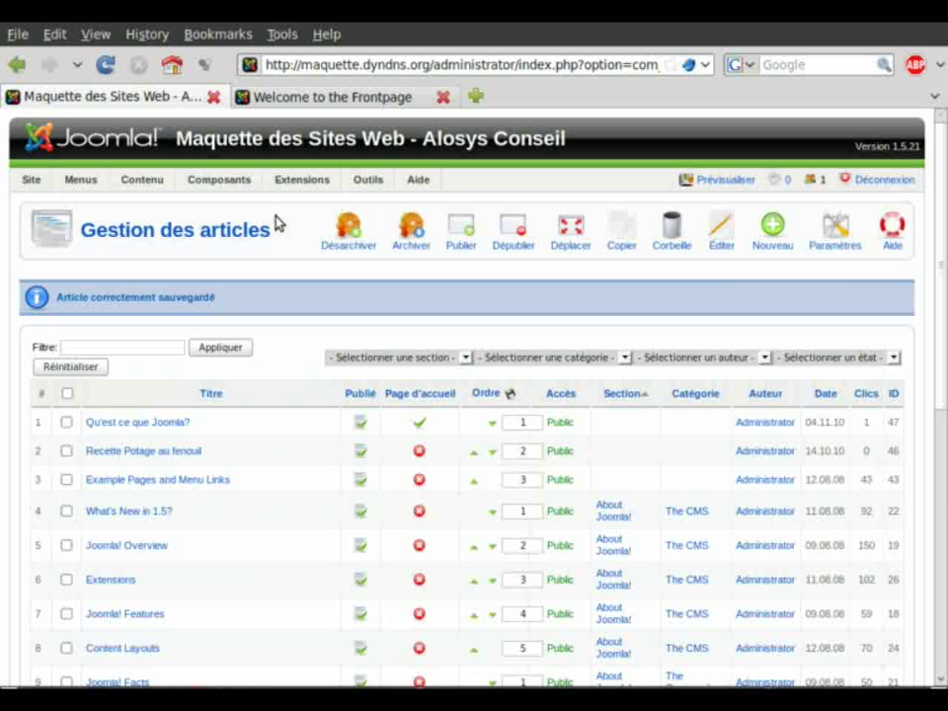
- Open the front-page management list and move the "Qu'est ce que Joomla?" article down one place, below CMS
{"action": "mouse_move", "coordinate": [151, 181]}
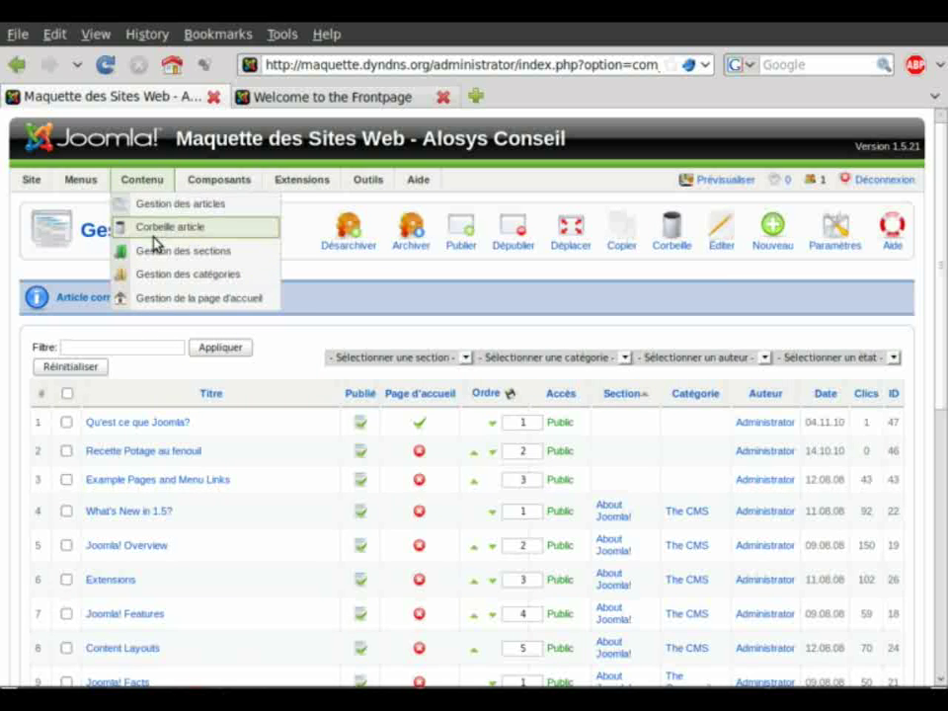
{"action": "left_click", "coordinate": [165, 301]}
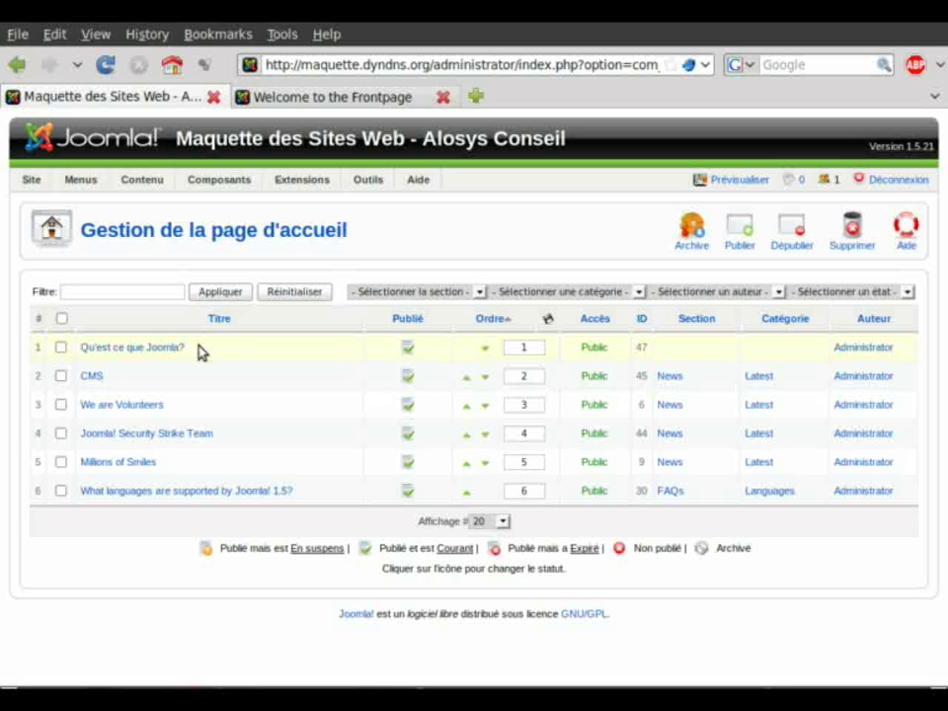
{"action": "left_click", "coordinate": [485, 351]}
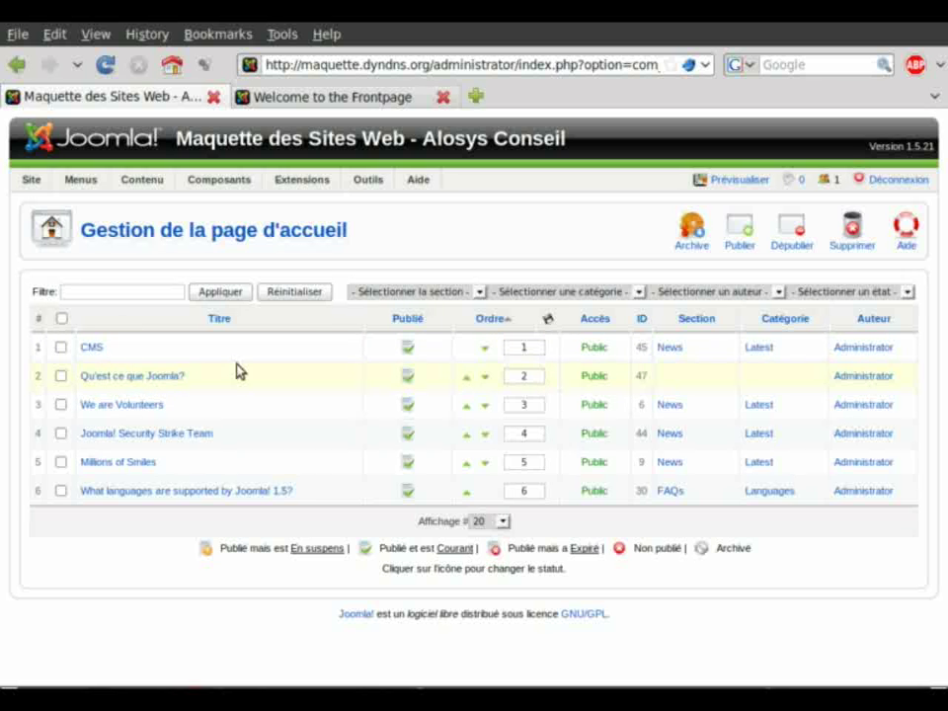
- Reload the site's front page and examine how the CMS and "Qu'est ce que Joomla?" articles are ordered and laid out
{"action": "left_click", "coordinate": [374, 105]}
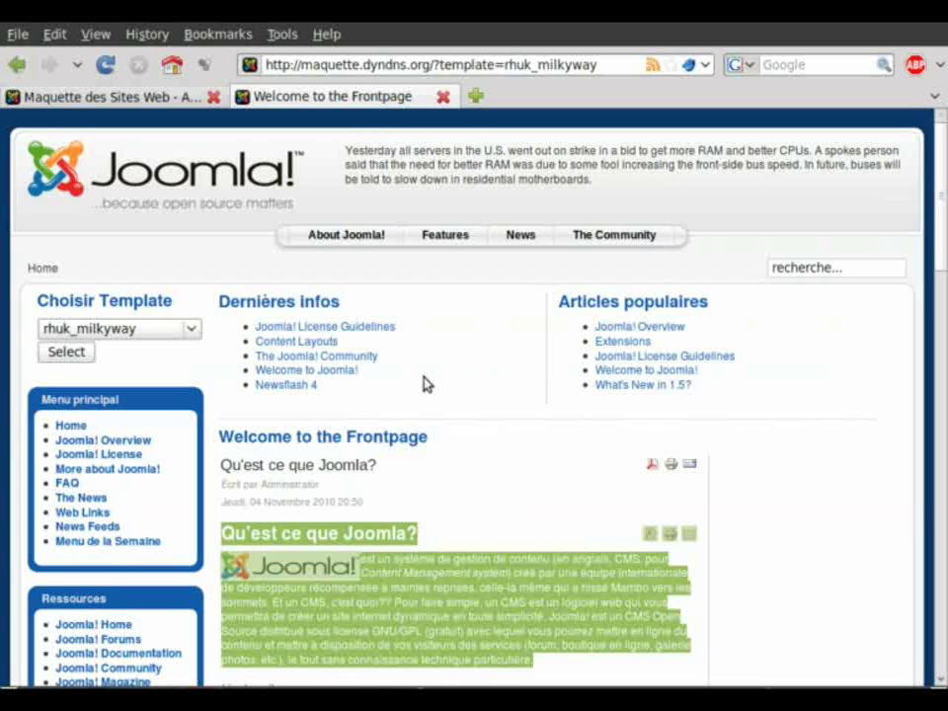
{"action": "left_click", "coordinate": [105, 66]}
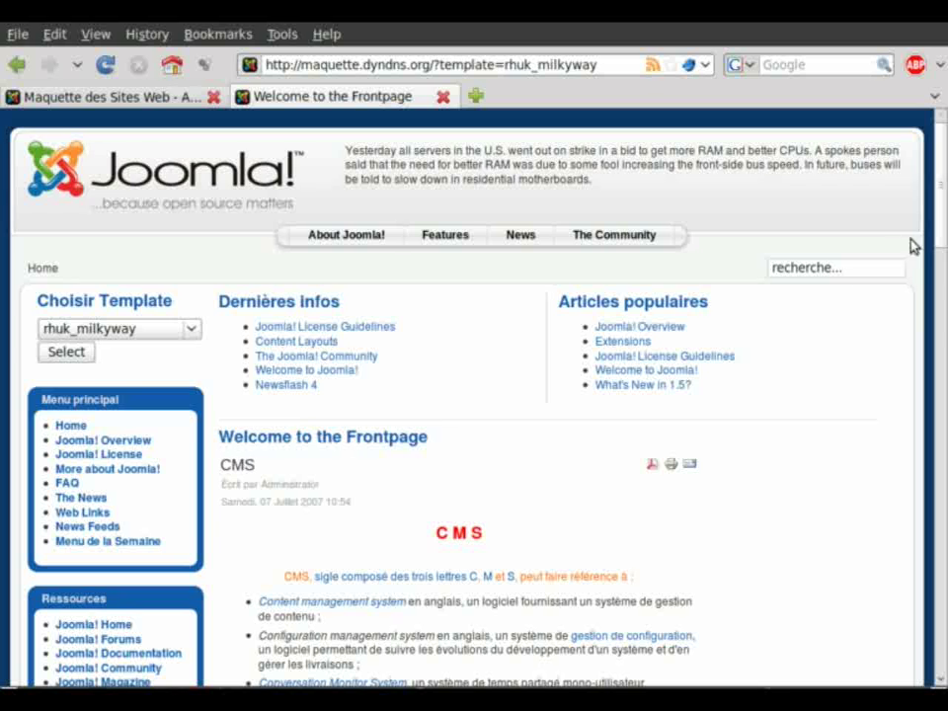
{"action": "scroll", "coordinate": [945, 312], "scroll_direction": "down", "scroll_amount": 5}
{"action": "scroll", "coordinate": [946, 312], "scroll_direction": "up", "scroll_amount": 2}
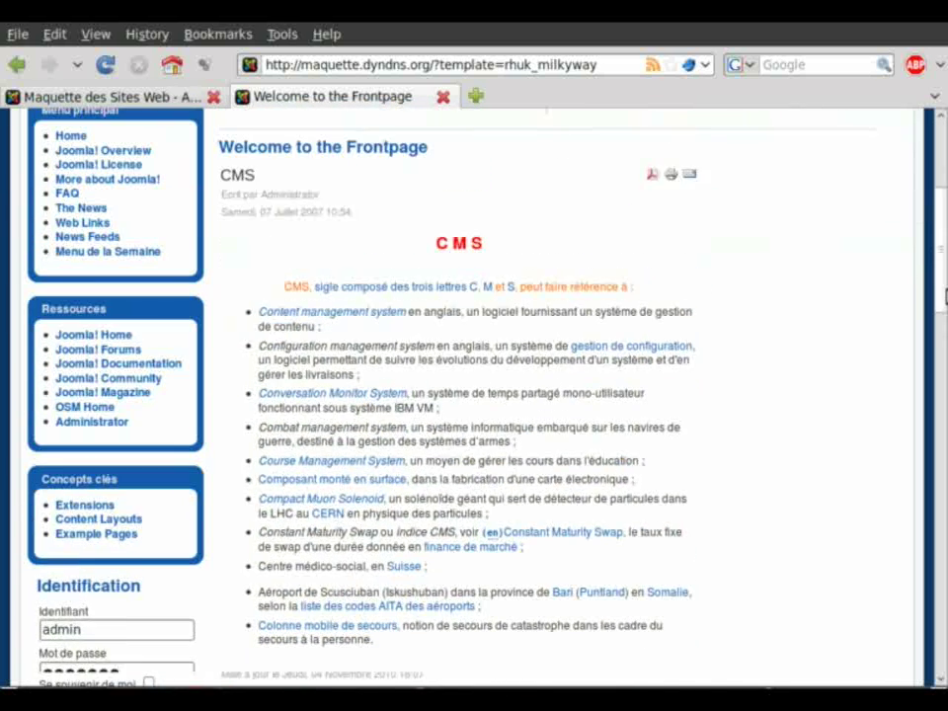
{"action": "scroll", "coordinate": [945, 296], "scroll_direction": "down", "scroll_amount": 1}
{"action": "scroll", "coordinate": [946, 298], "scroll_direction": "down", "scroll_amount": 1}
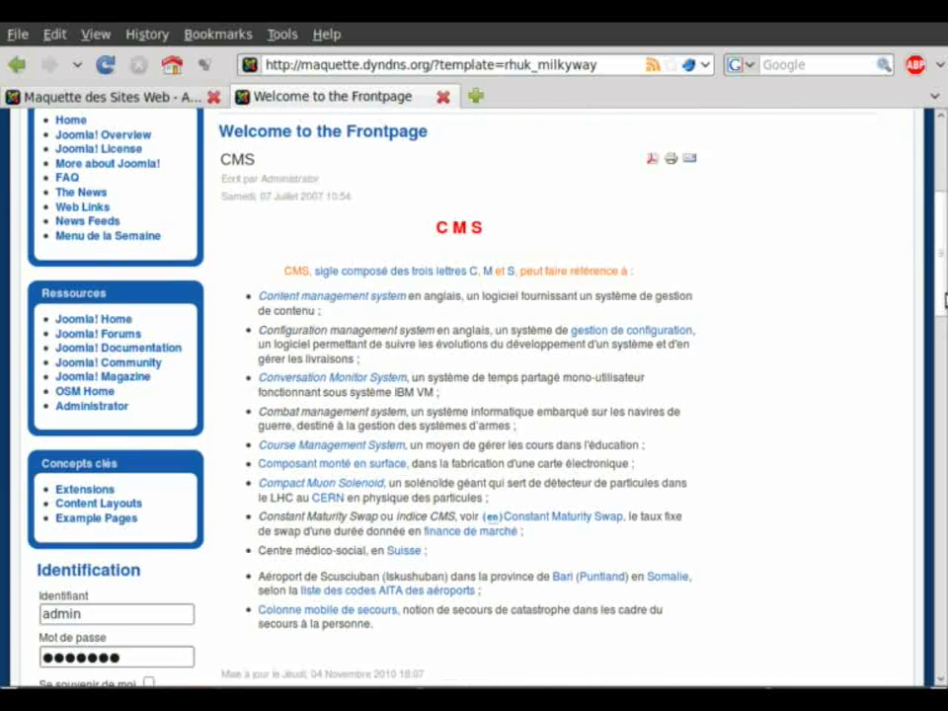
{"action": "scroll", "coordinate": [943, 296], "scroll_direction": "down", "scroll_amount": 5}
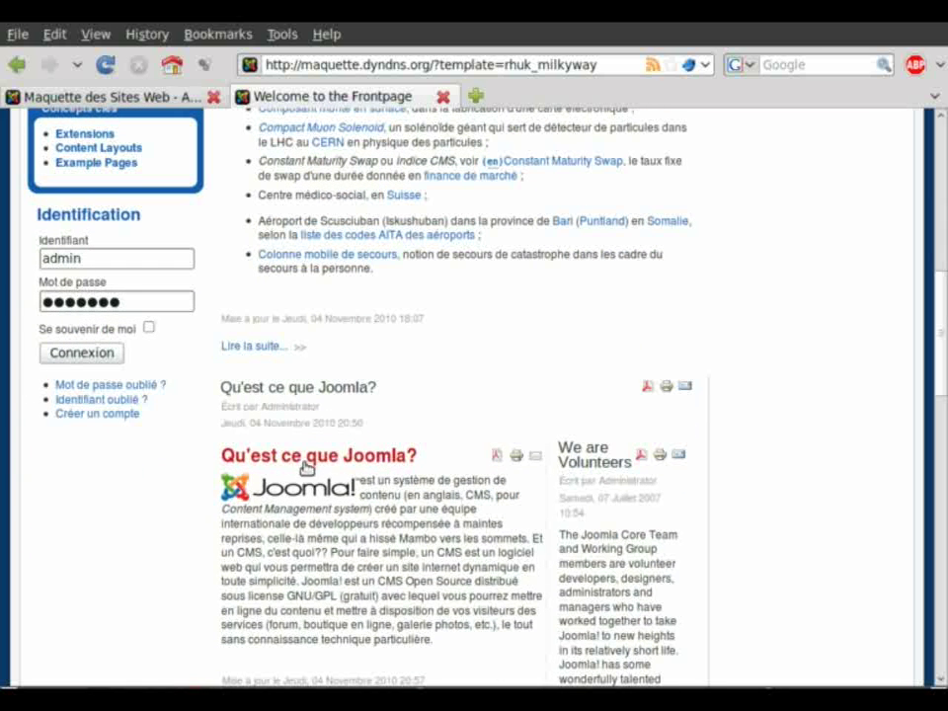
- Move the "Qu'est ce que Joomla?" article back up to first place, above CMS, in the front-page management list
{"action": "left_click", "coordinate": [106, 97]}
{"action": "mouse_move", "coordinate": [260, 284]}
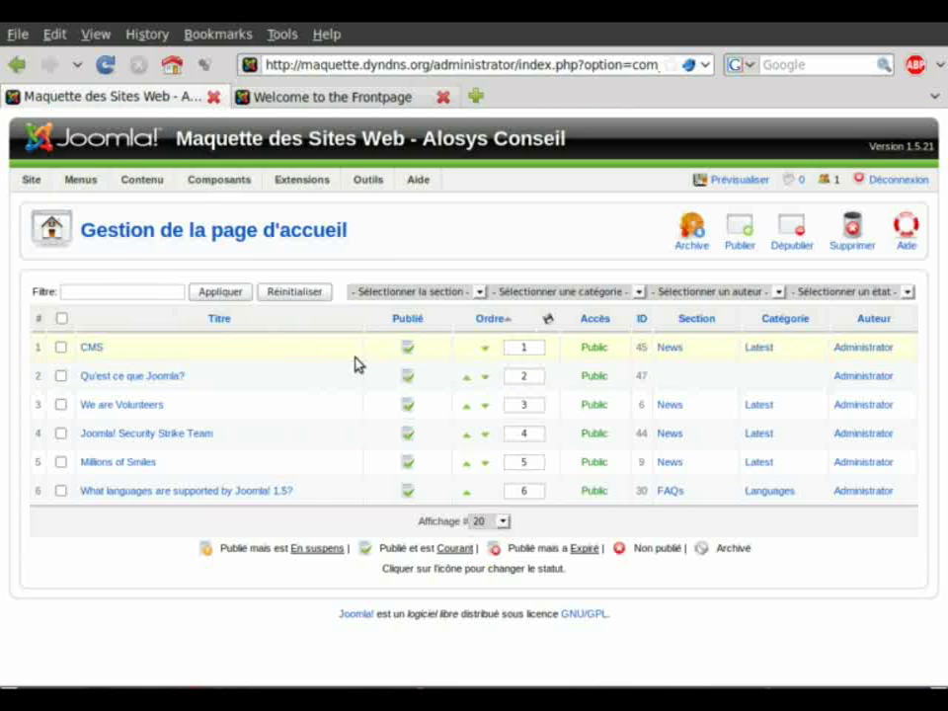
{"action": "left_click", "coordinate": [468, 380]}
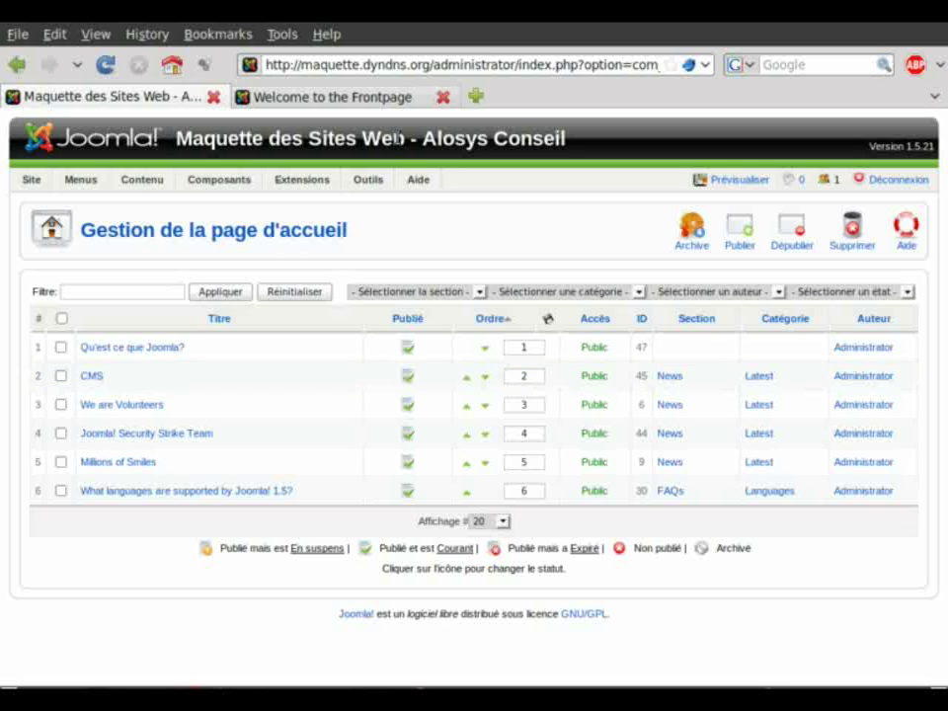
- Reload the public front page and check the position of the "Qu'est ce que Joomla?" article after the reordering
{"action": "left_click", "coordinate": [382, 97]}
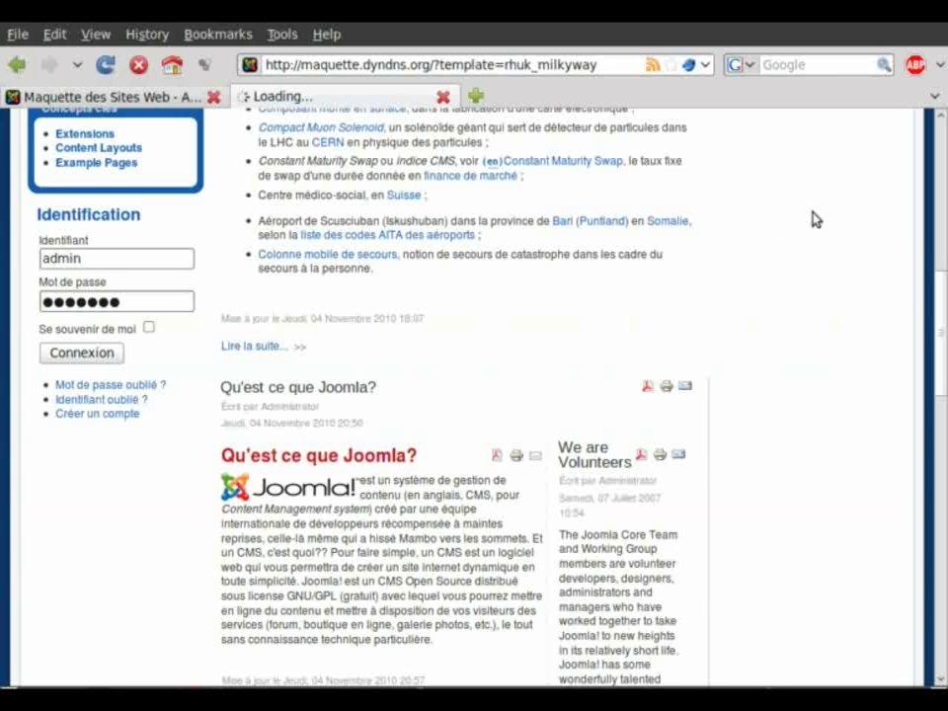
{"action": "left_click_drag", "start_coordinate": [936, 308], "coordinate": [942, 190]}
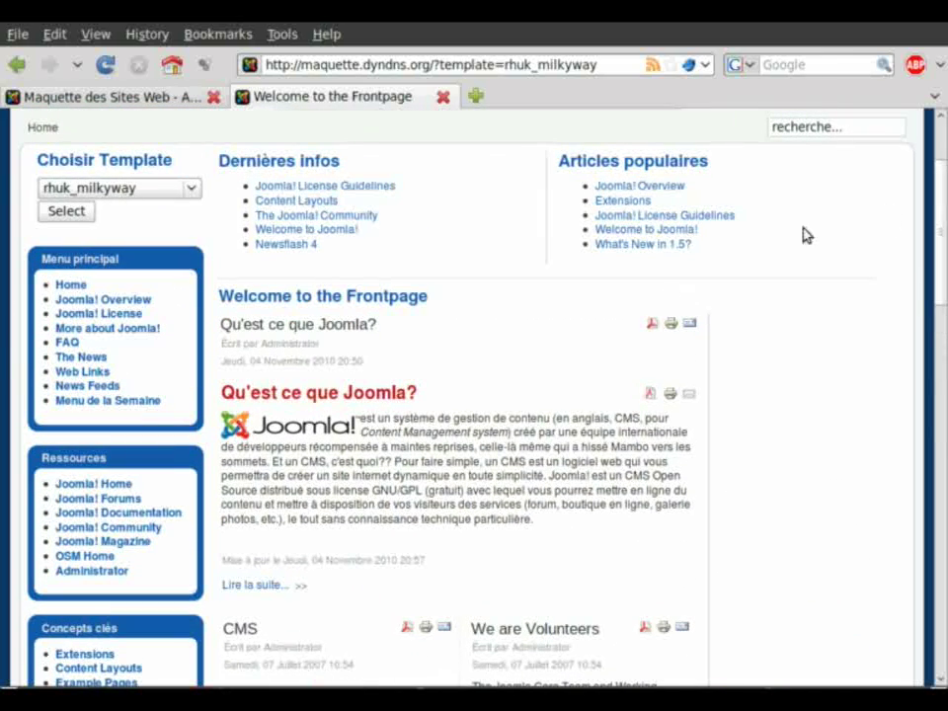